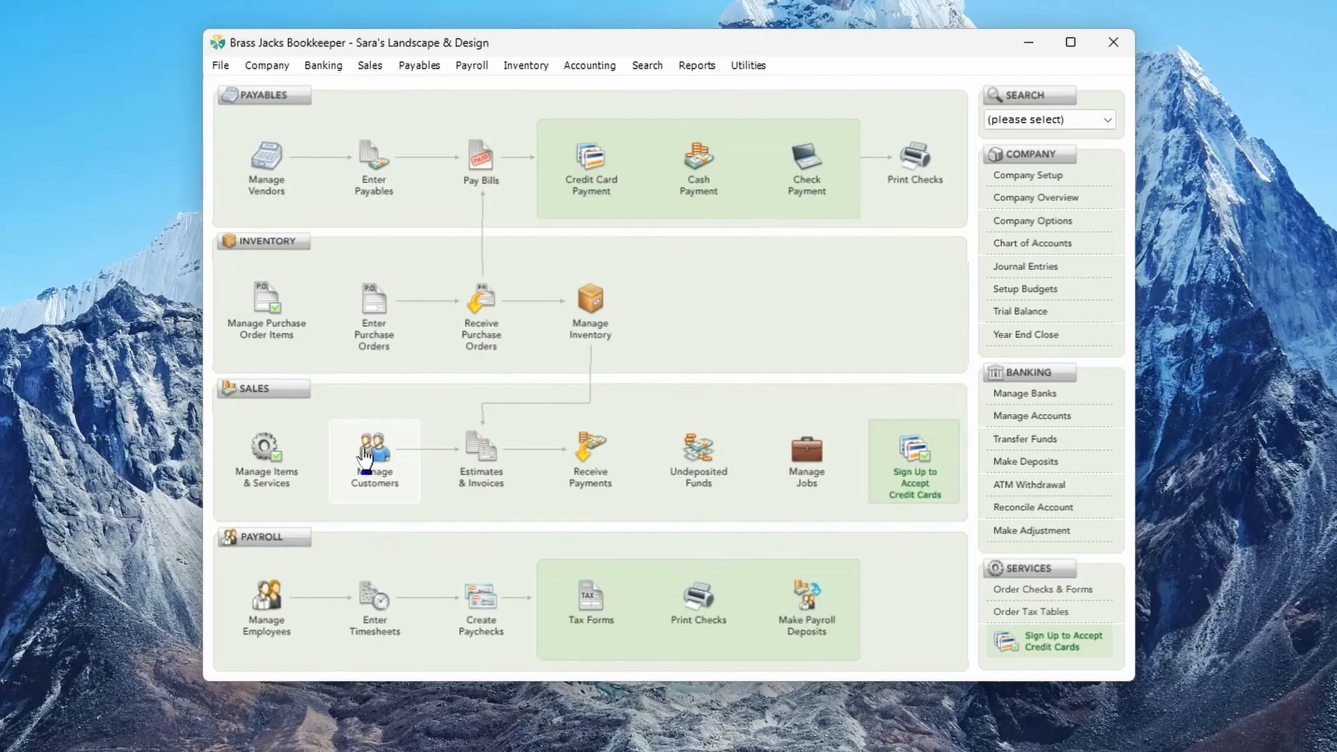
# Start a new customer record and enter "1 customer" as the company name
pyautogui.click(365, 457)
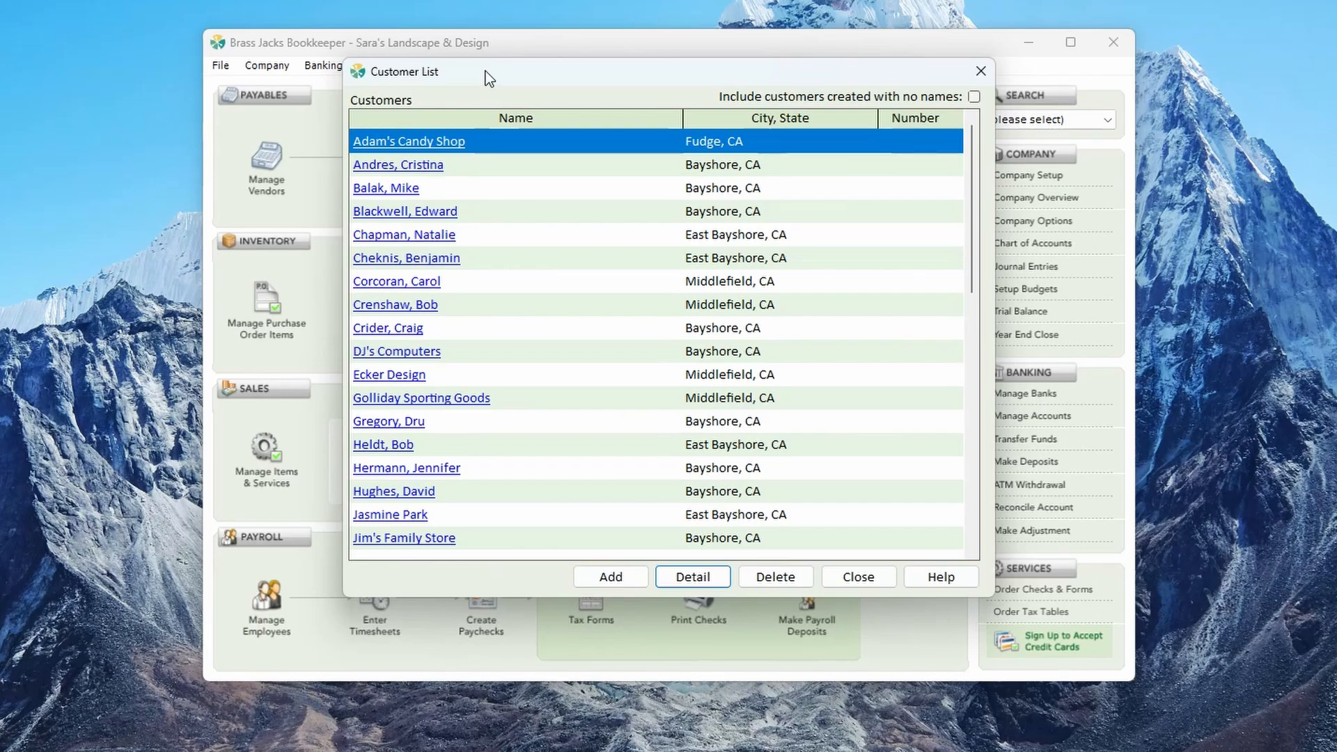
pyautogui.click(587, 579)
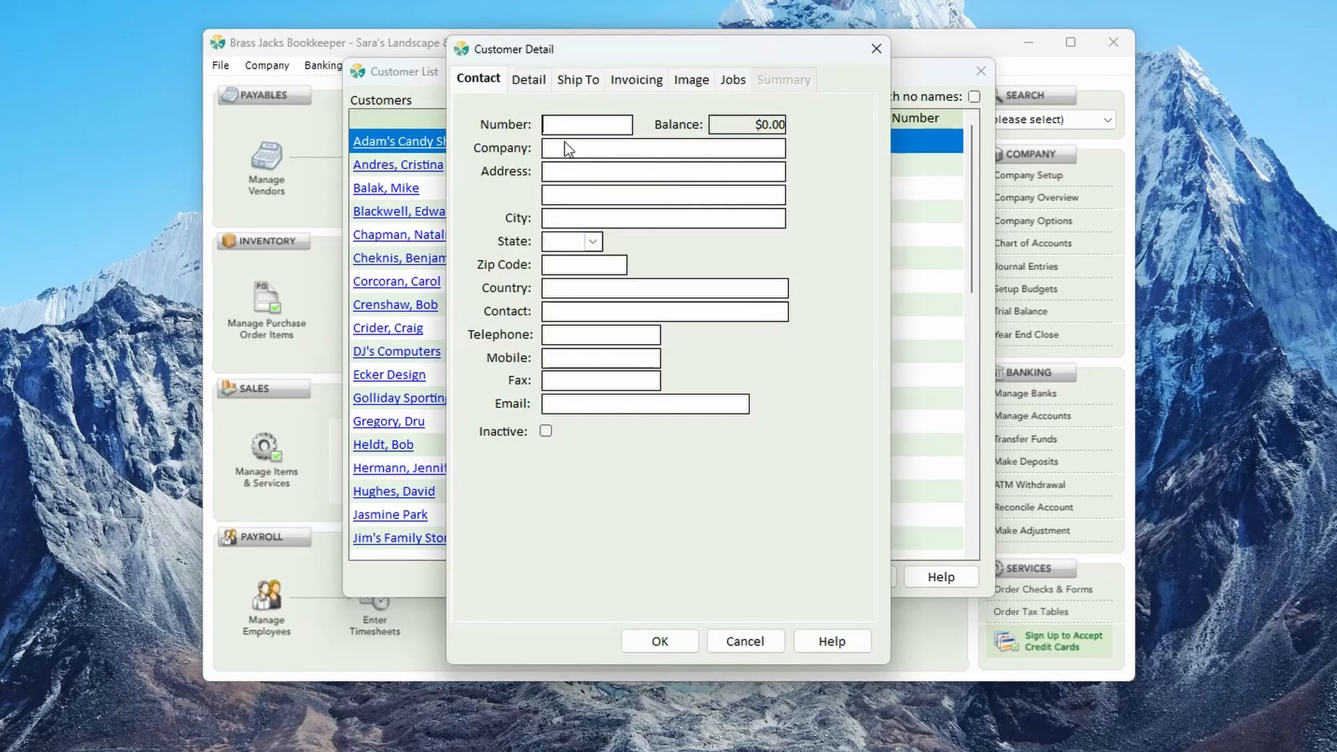
pyautogui.write('1 customer')
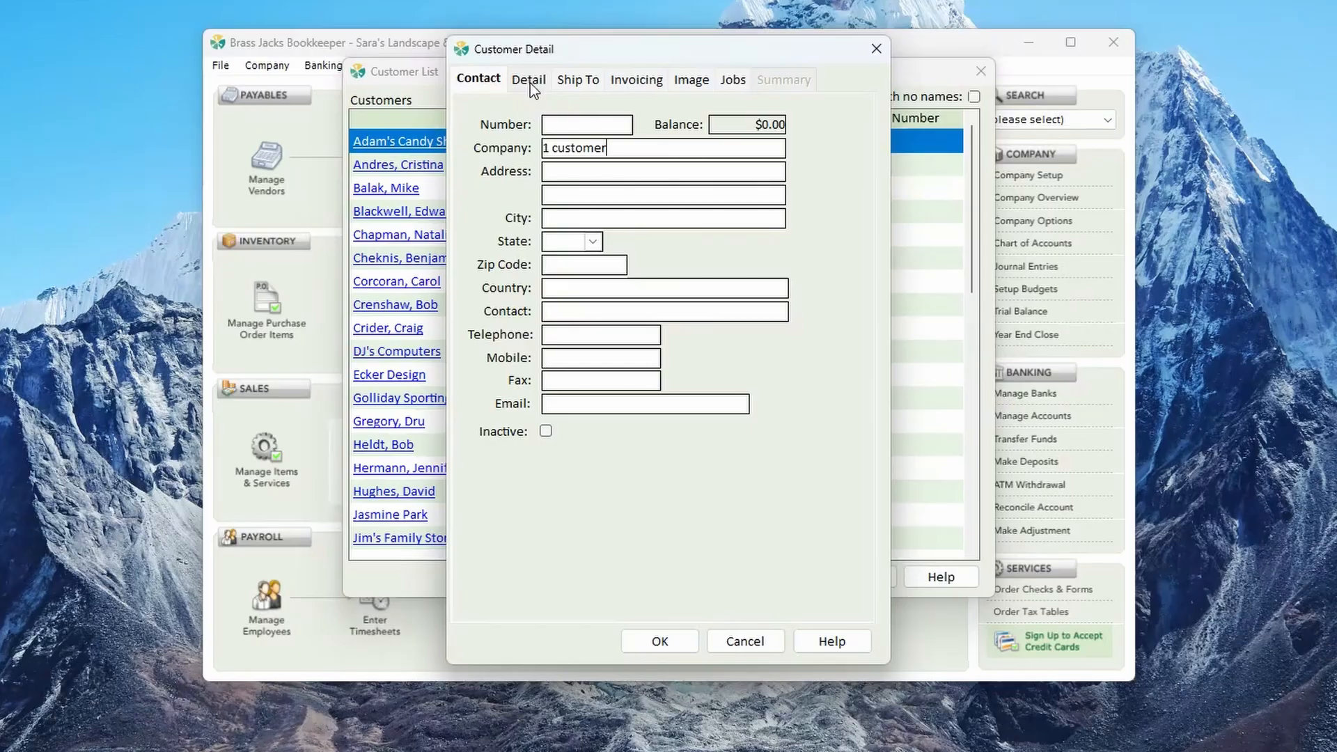
# Mark the new customer as exempt from sales tax, save the record and close the customer list
pyautogui.click(639, 641)
pyautogui.click(783, 427)
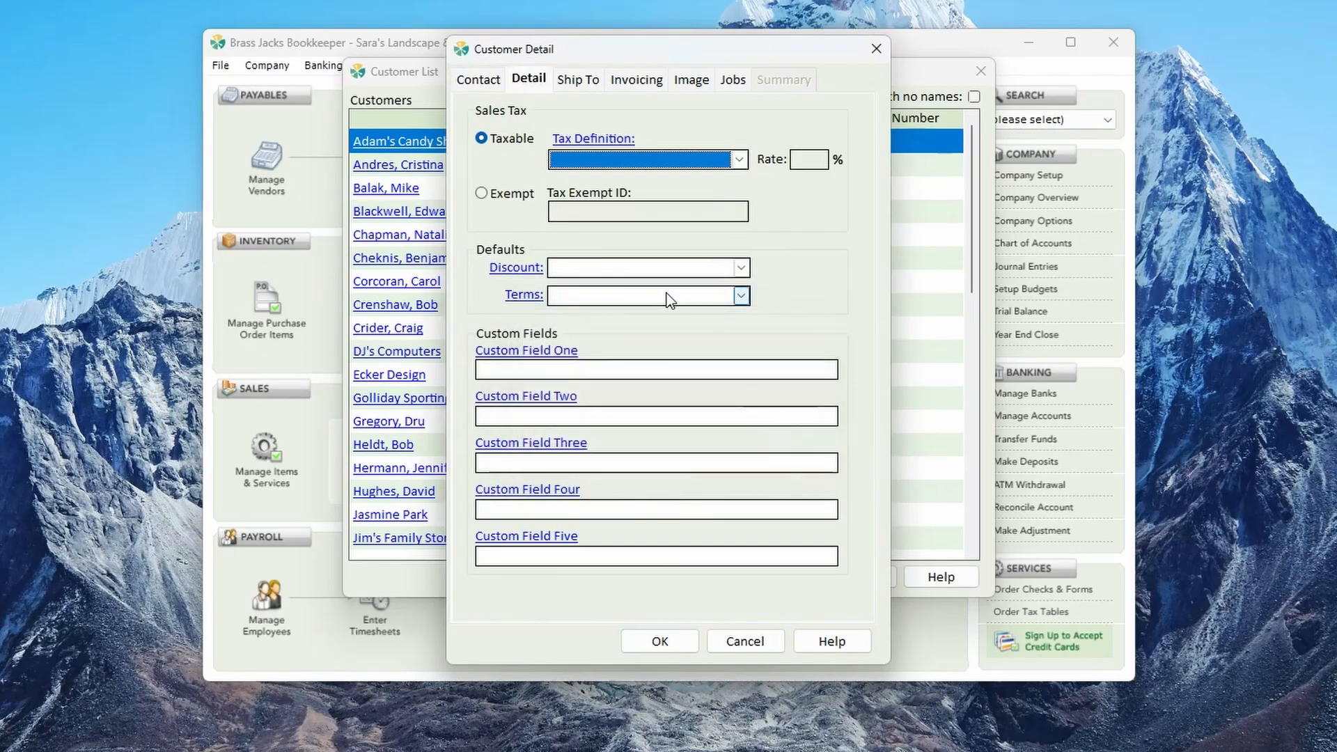
pyautogui.click(487, 194)
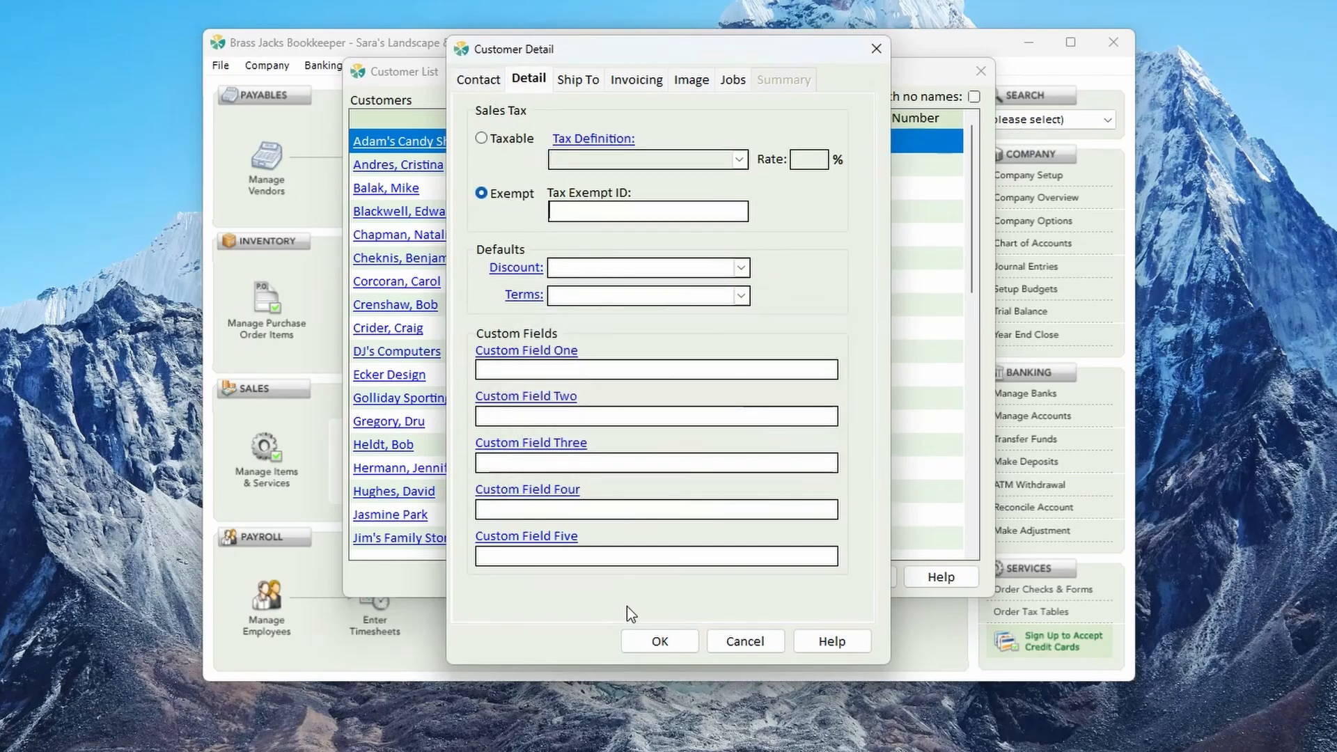
pyautogui.click(642, 641)
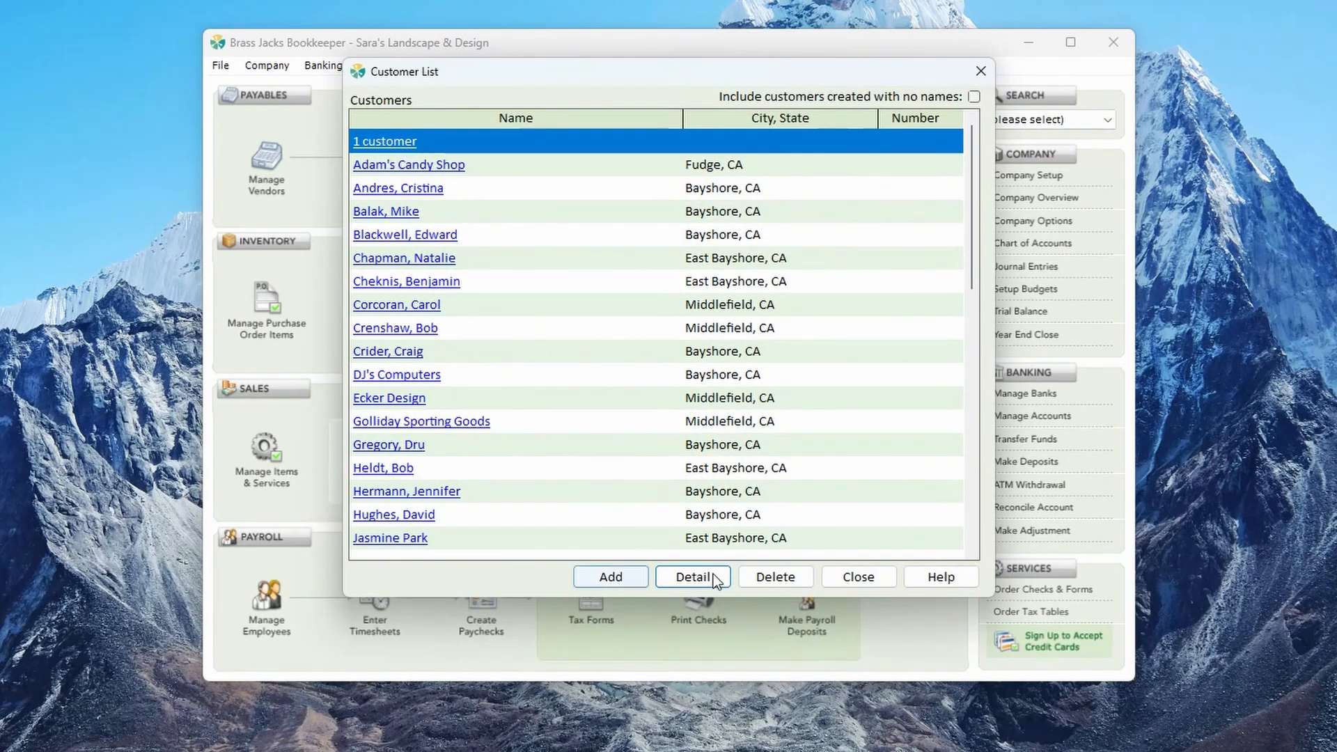
pyautogui.click(838, 583)
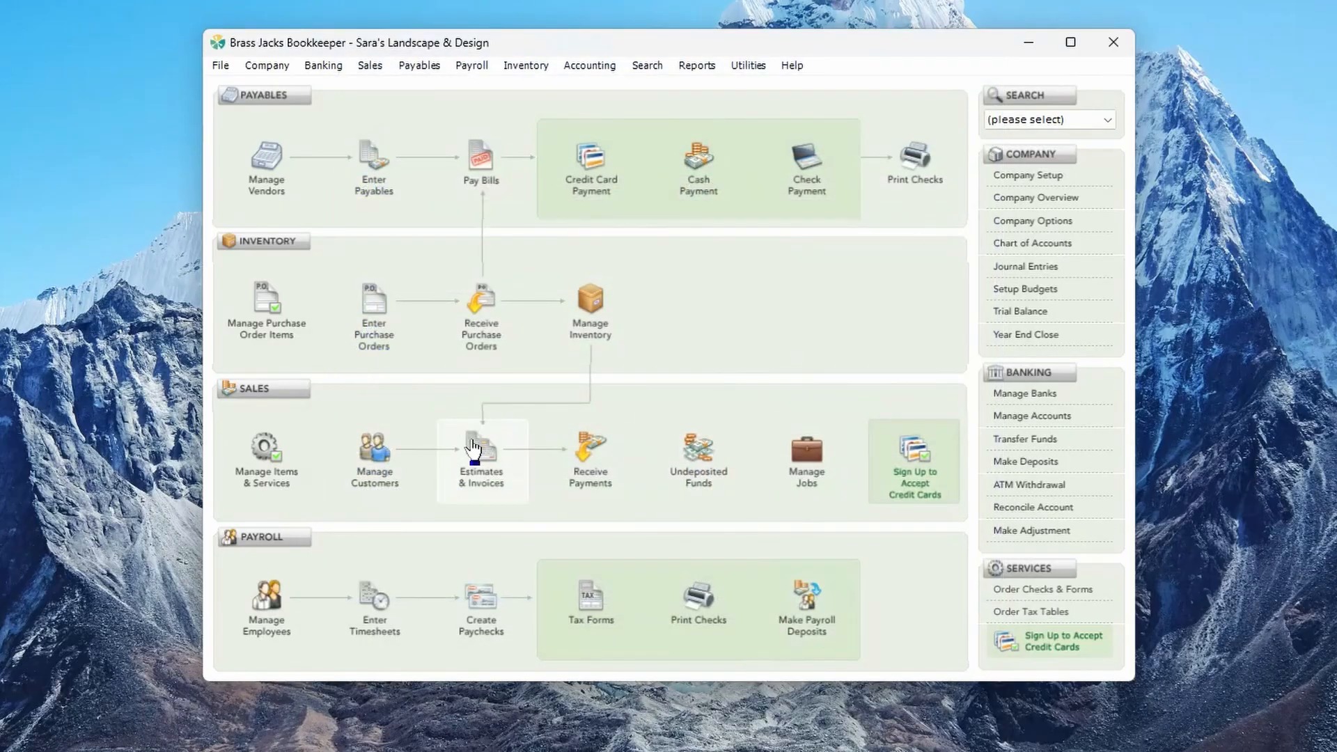
# Open a new invoice and choose Adam's Candy Shop as the customer to bill
pyautogui.click(474, 449)
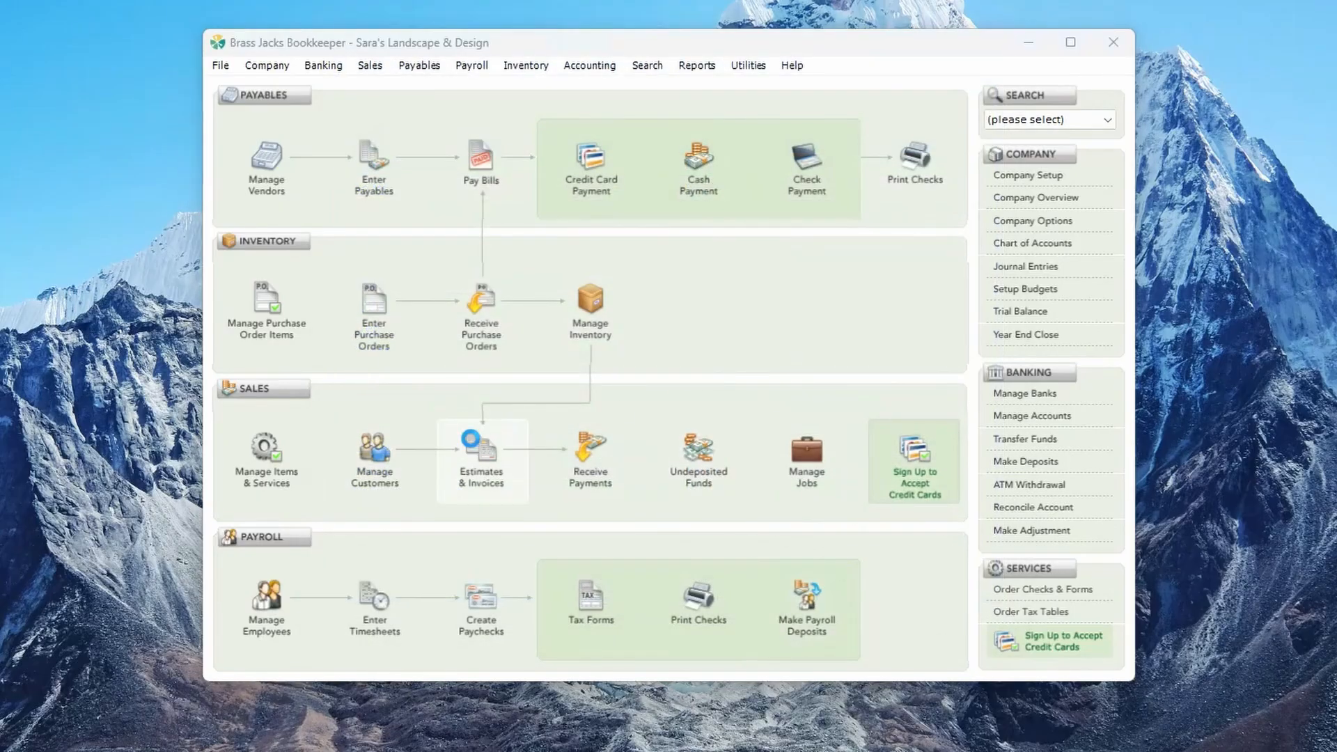
pyautogui.moveTo(418, 42); pyautogui.dragTo(395, 53)
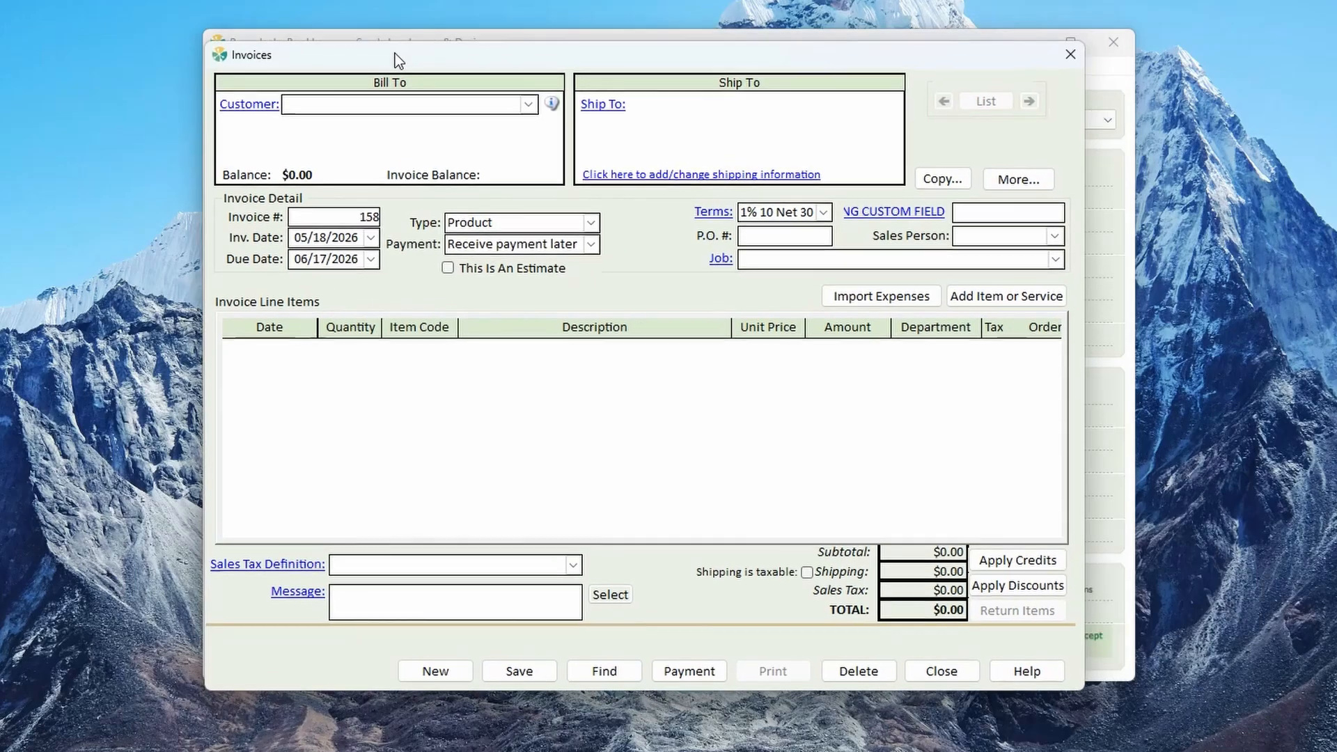
pyautogui.click(528, 105)
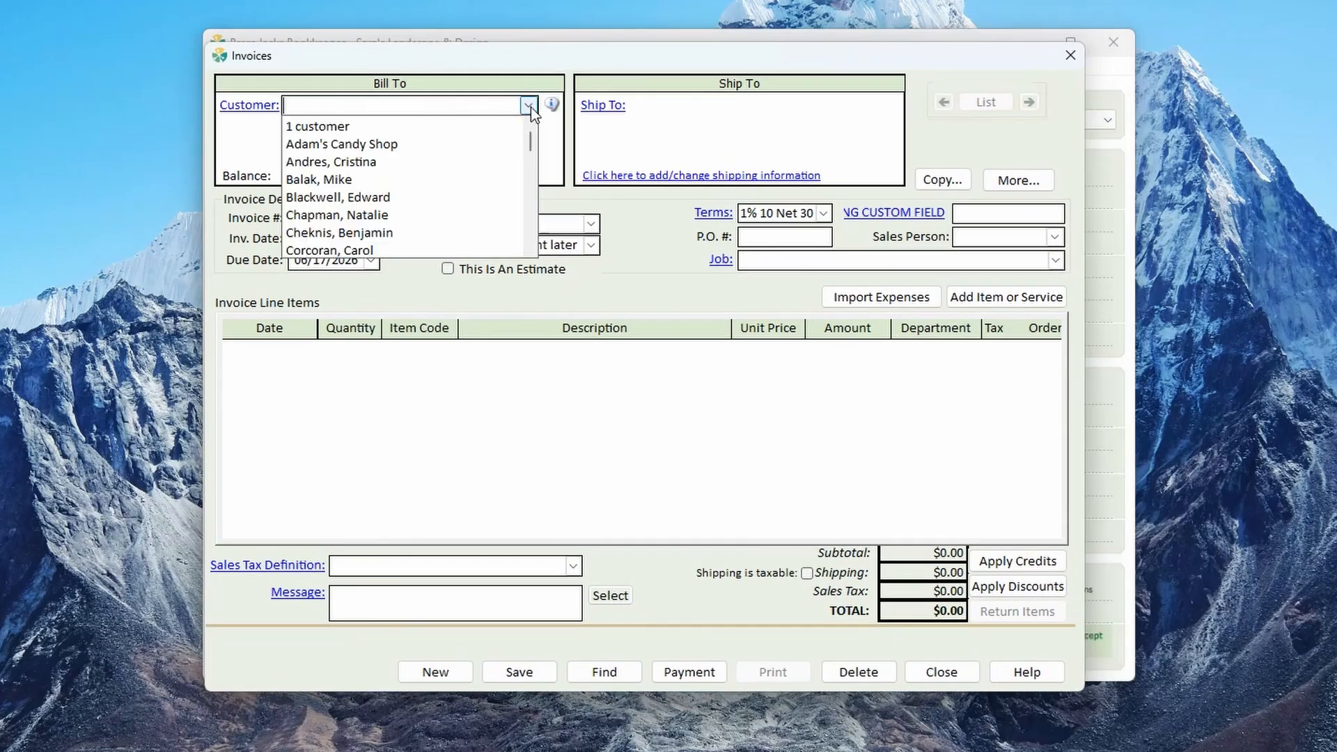
pyautogui.click(327, 145)
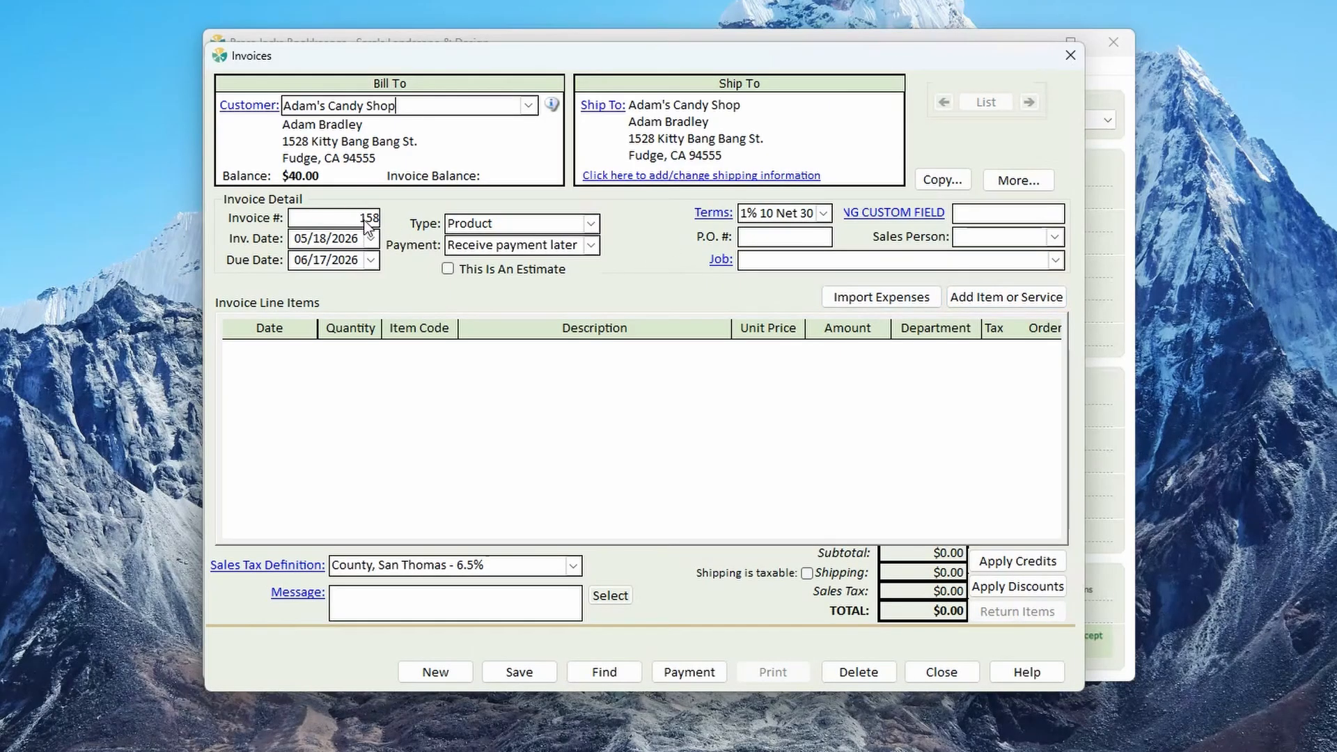
# Check the invoice date calendar and the available invoice types, keeping 05/18/2026 and Product
pyautogui.click(371, 239)
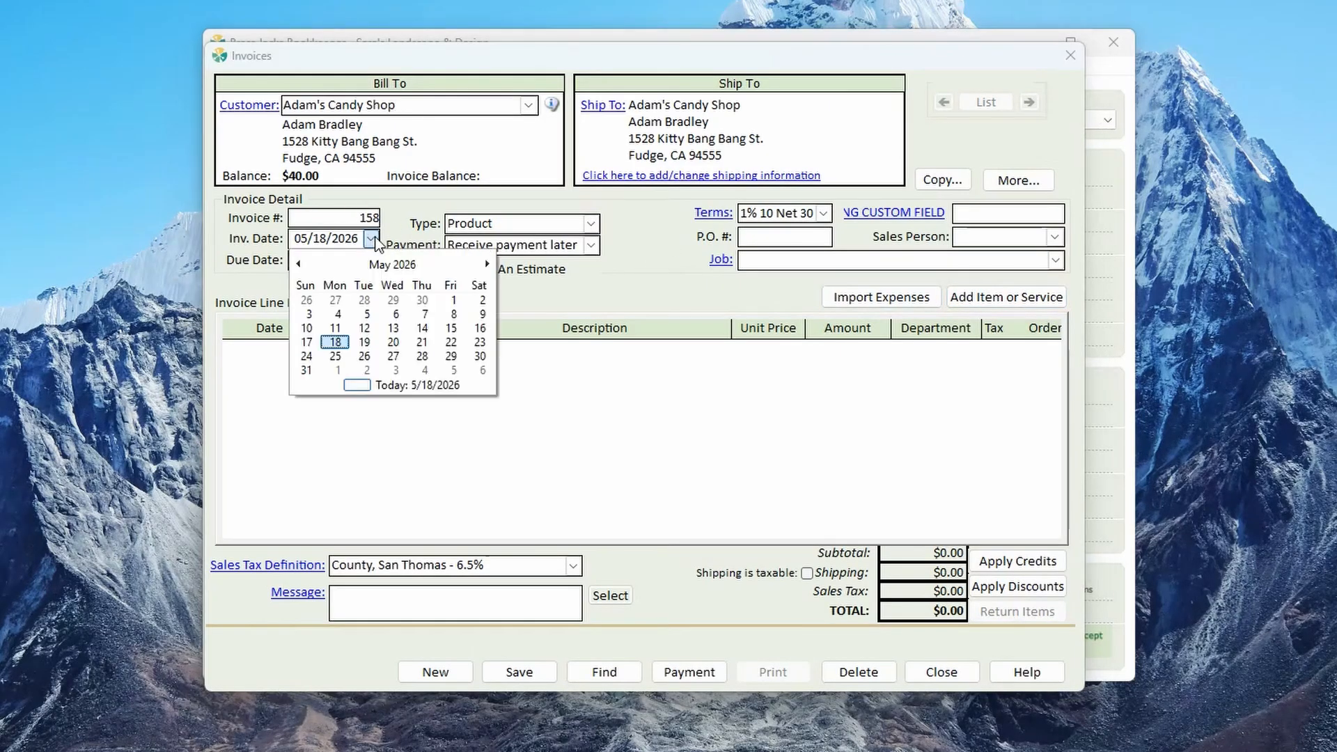
pyautogui.click(336, 344)
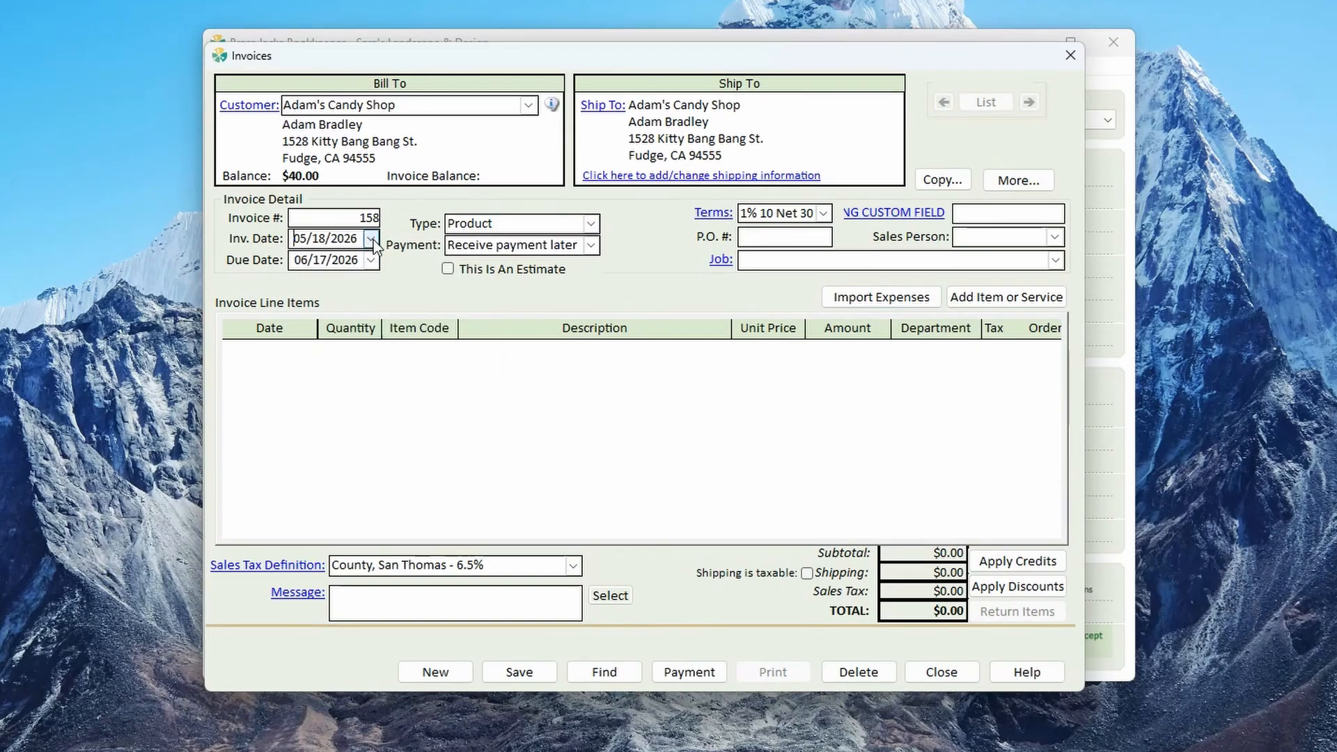
pyautogui.click(590, 225)
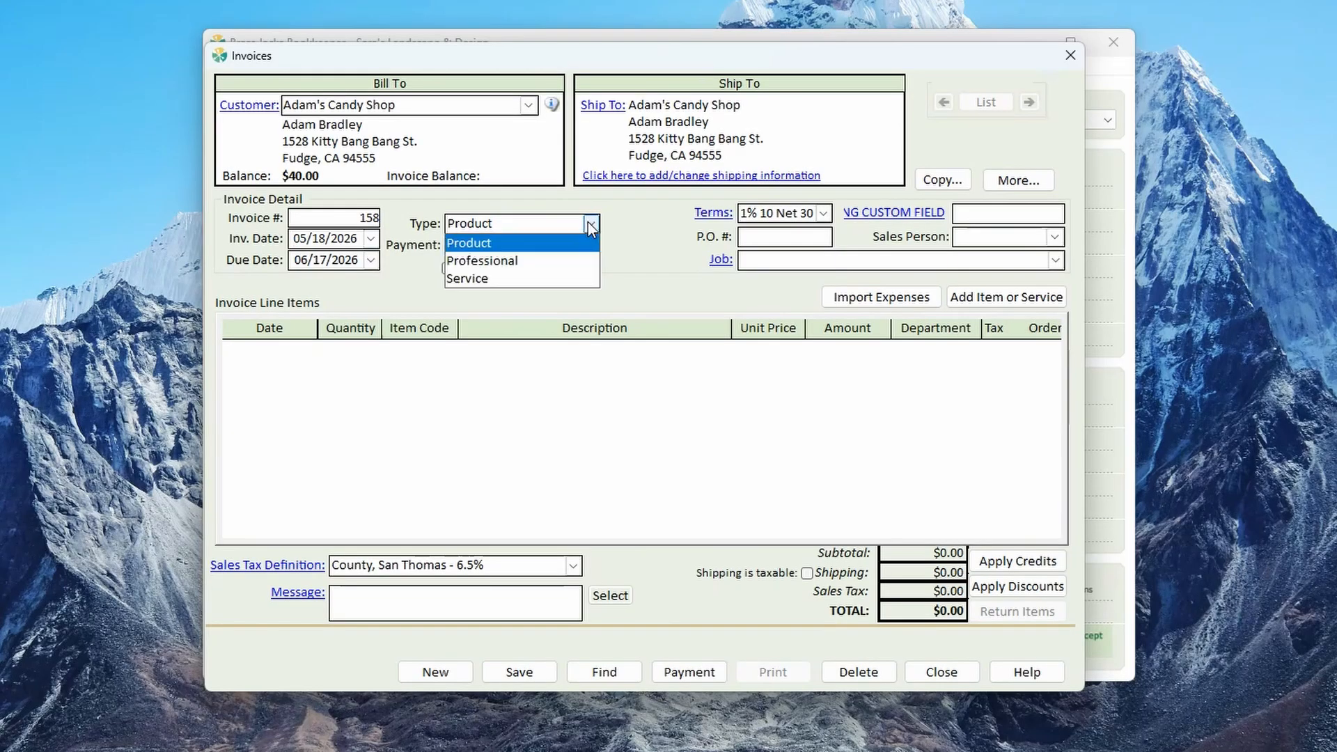
pyautogui.click(624, 228)
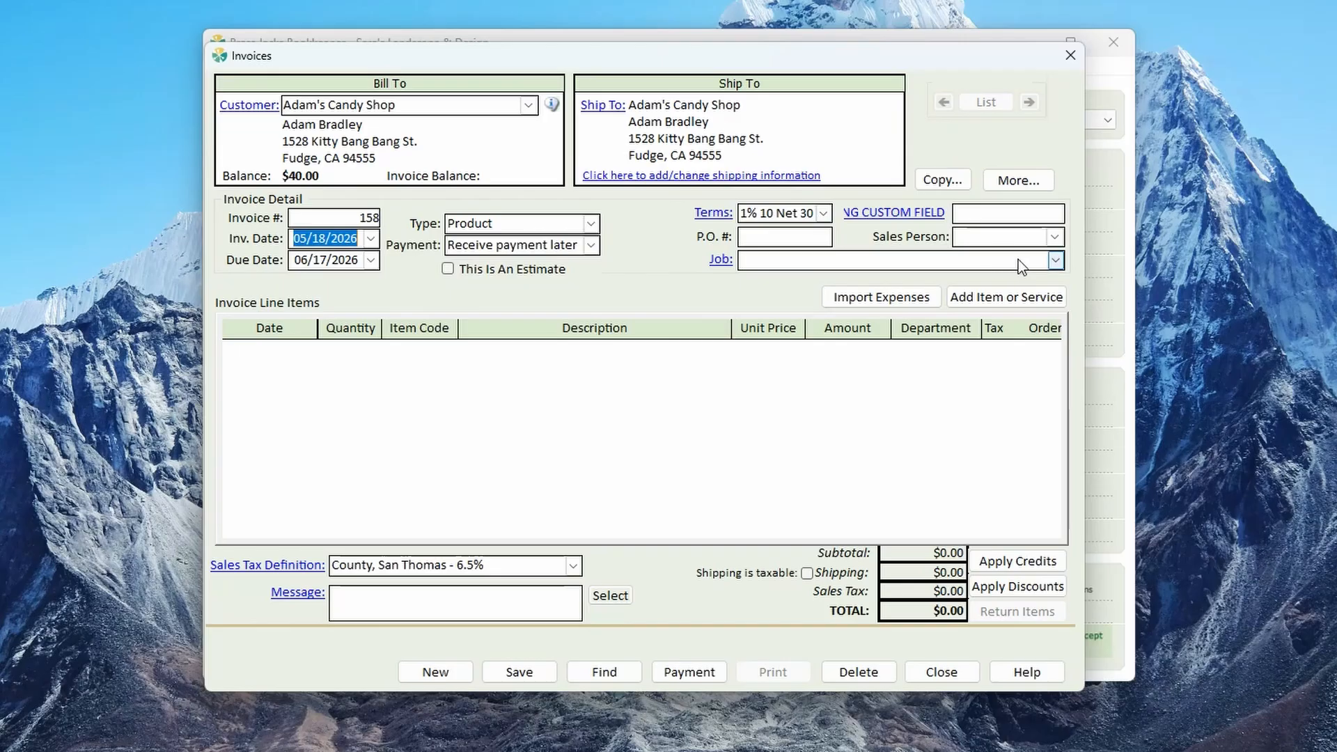
# Add the Hedges & Shrubs item to the invoice with a quantity of 3.00
pyautogui.click(1010, 298)
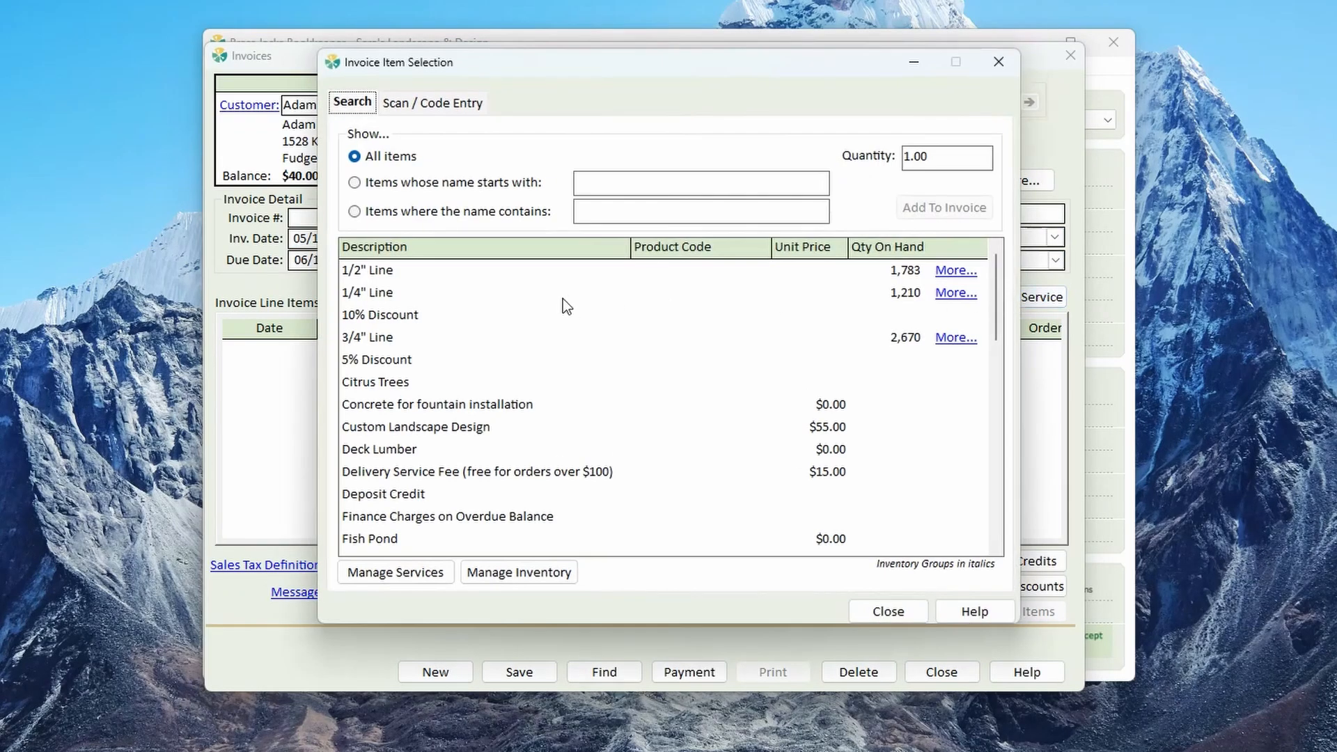
pyautogui.moveTo(701, 66); pyautogui.dragTo(603, 42)
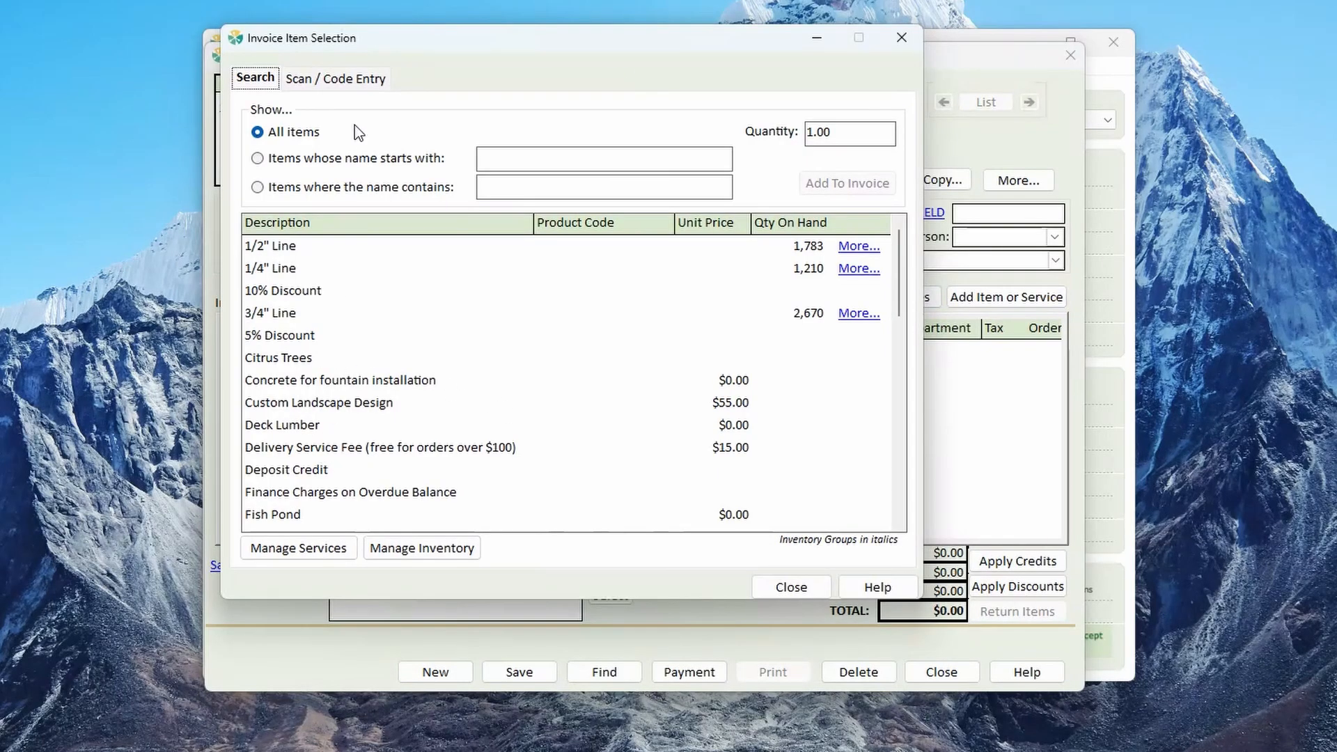
pyautogui.scroll(-2, 334, 392)
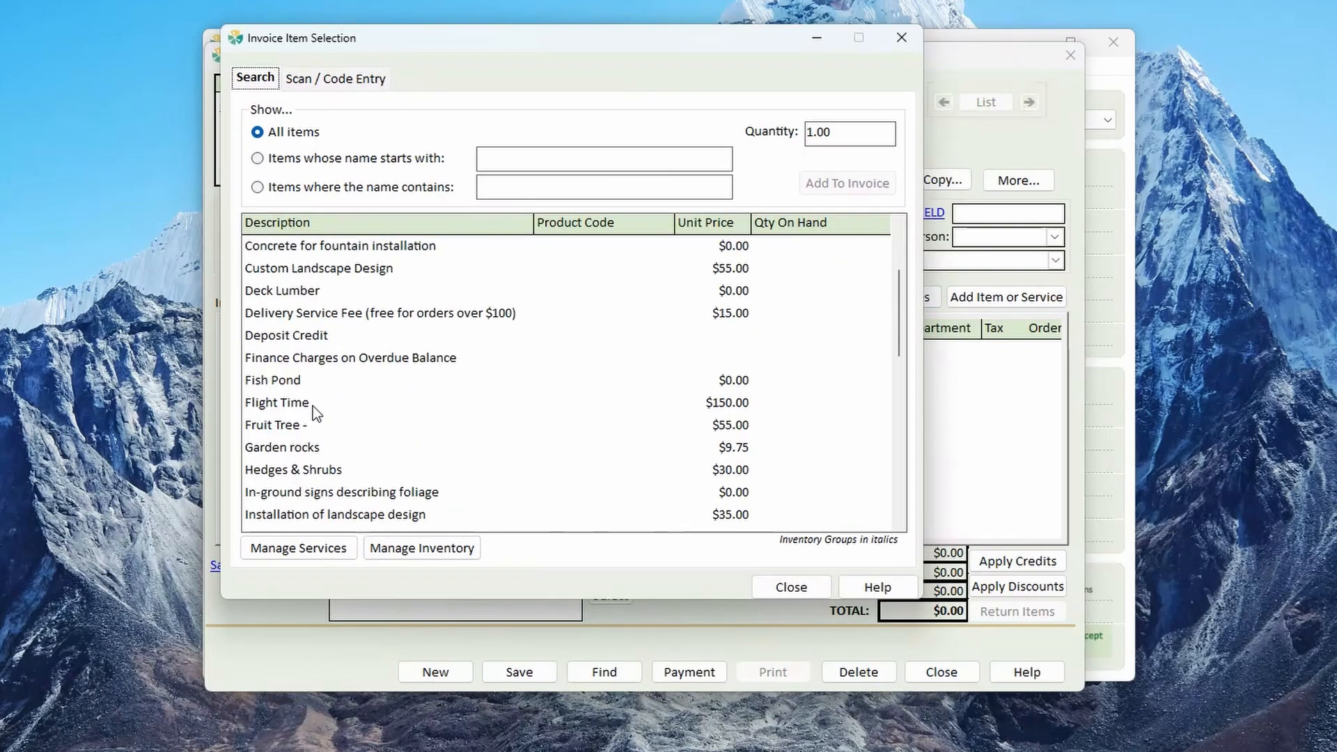
pyautogui.moveTo(353, 47); pyautogui.dragTo(375, 76)
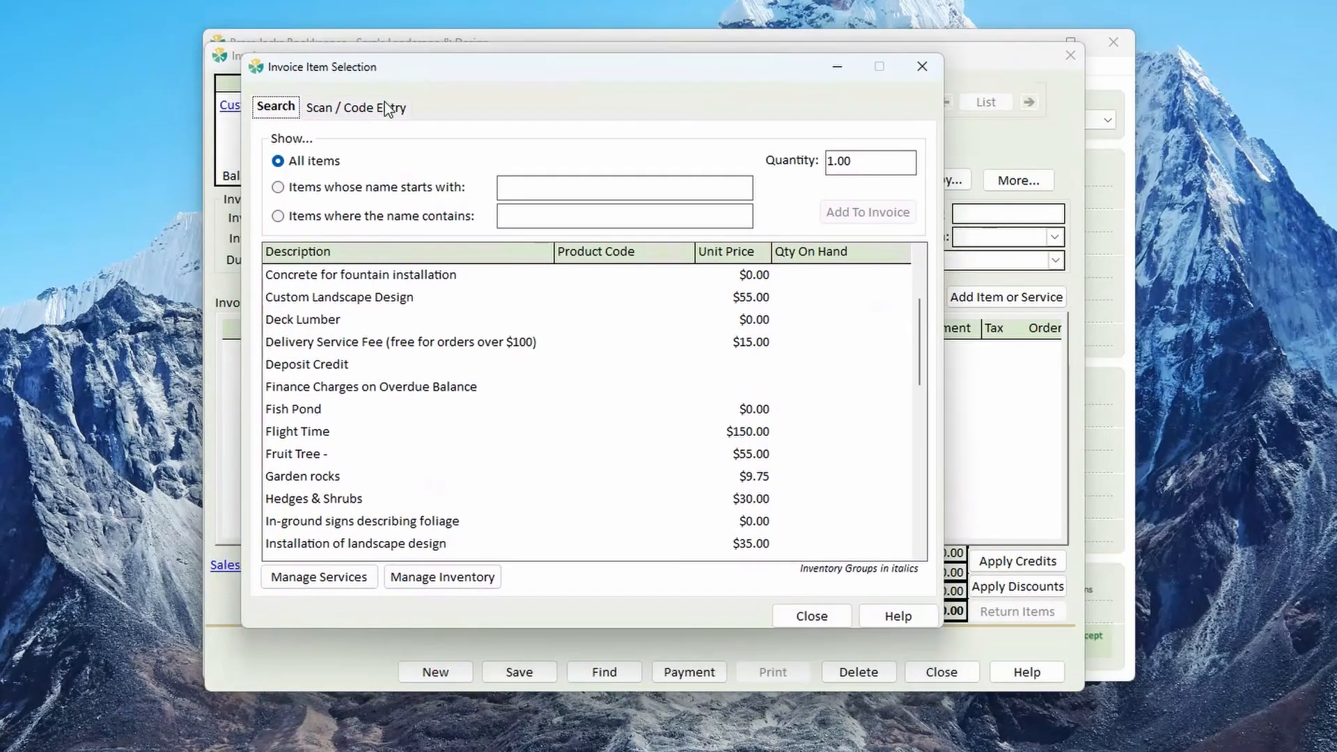
pyautogui.click(323, 499)
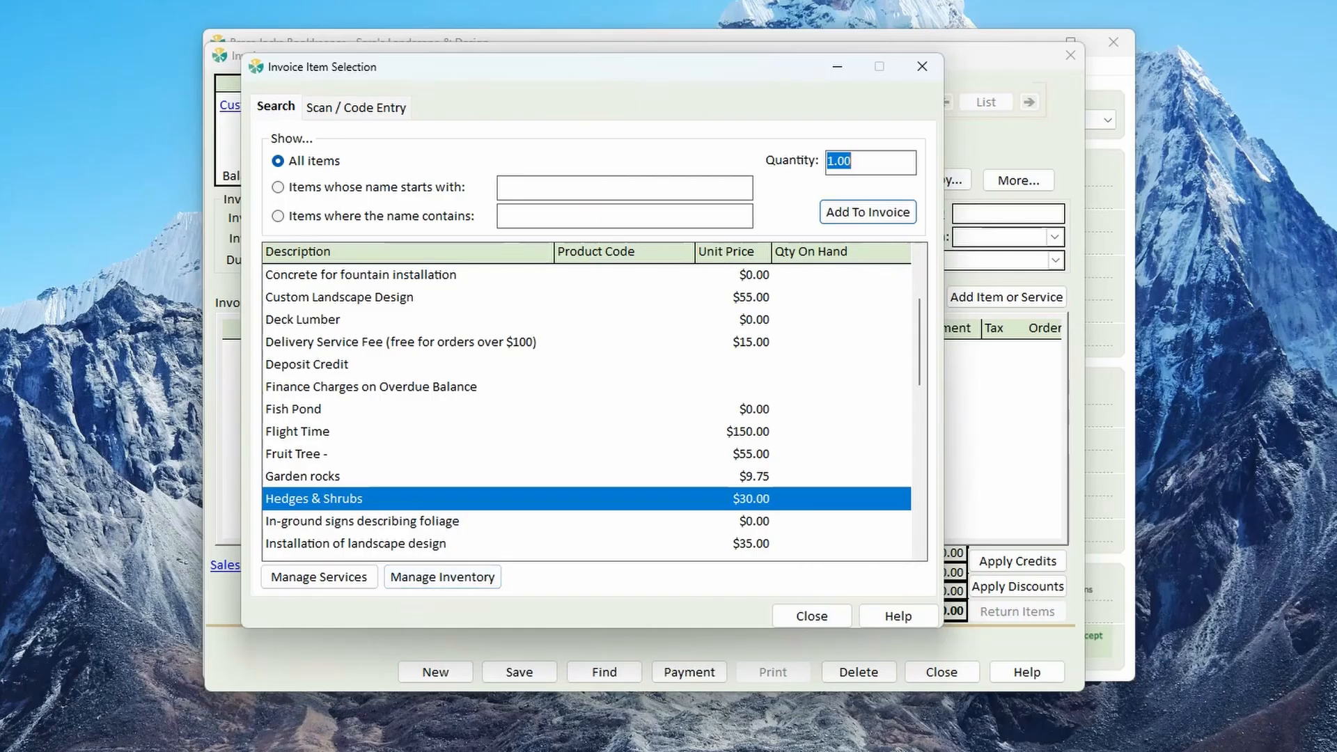
pyautogui.write('3.00')
pyautogui.click(858, 217)
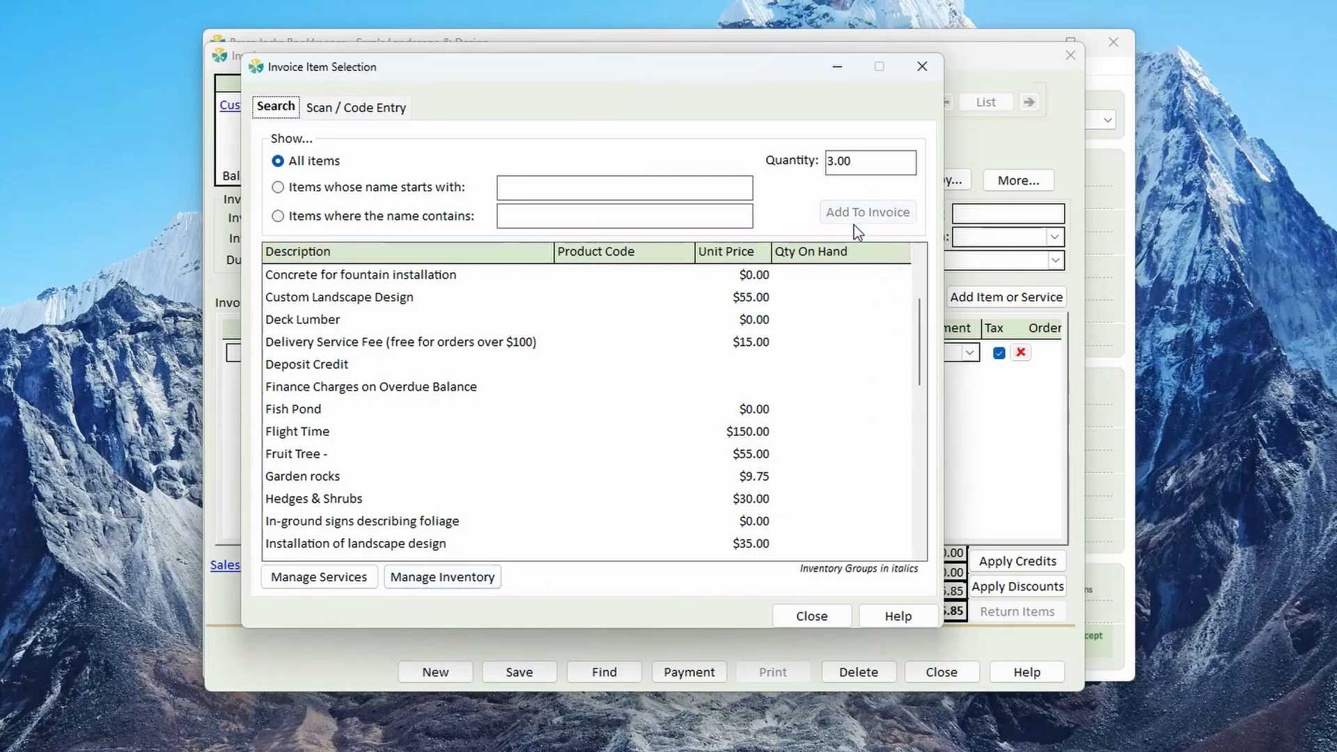
# Add Tree Removal Service to the invoice with a quantity of 1.00 and close the item selection
pyautogui.scroll(-2, 628, 498)
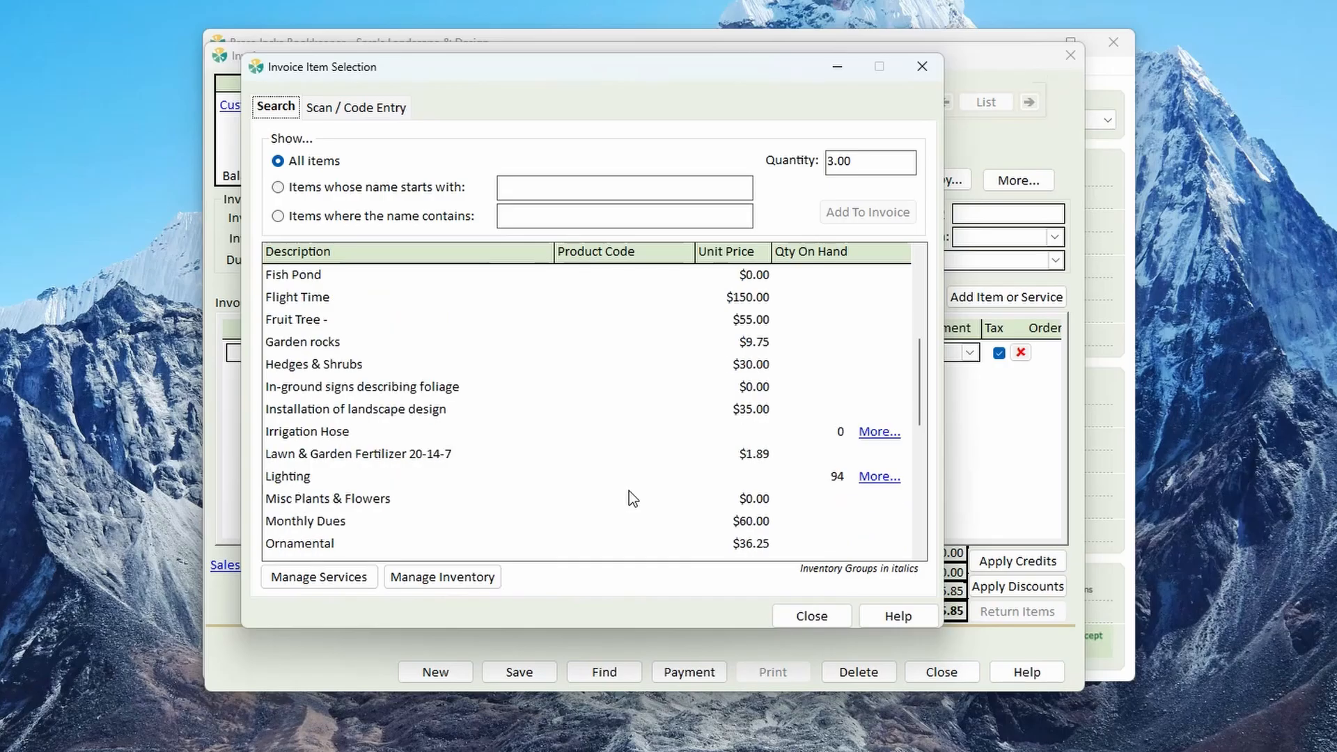
pyautogui.scroll(-1, 629, 491)
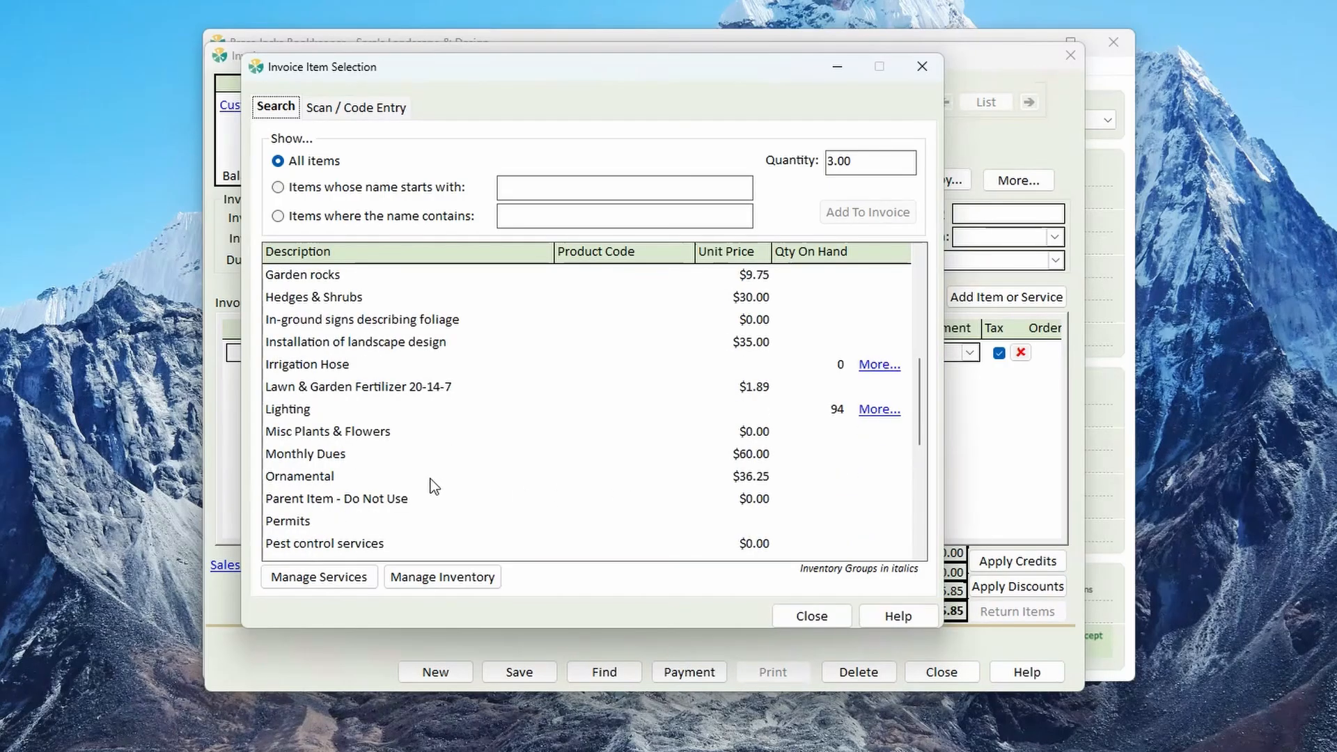
pyautogui.scroll(-5, 292, 411)
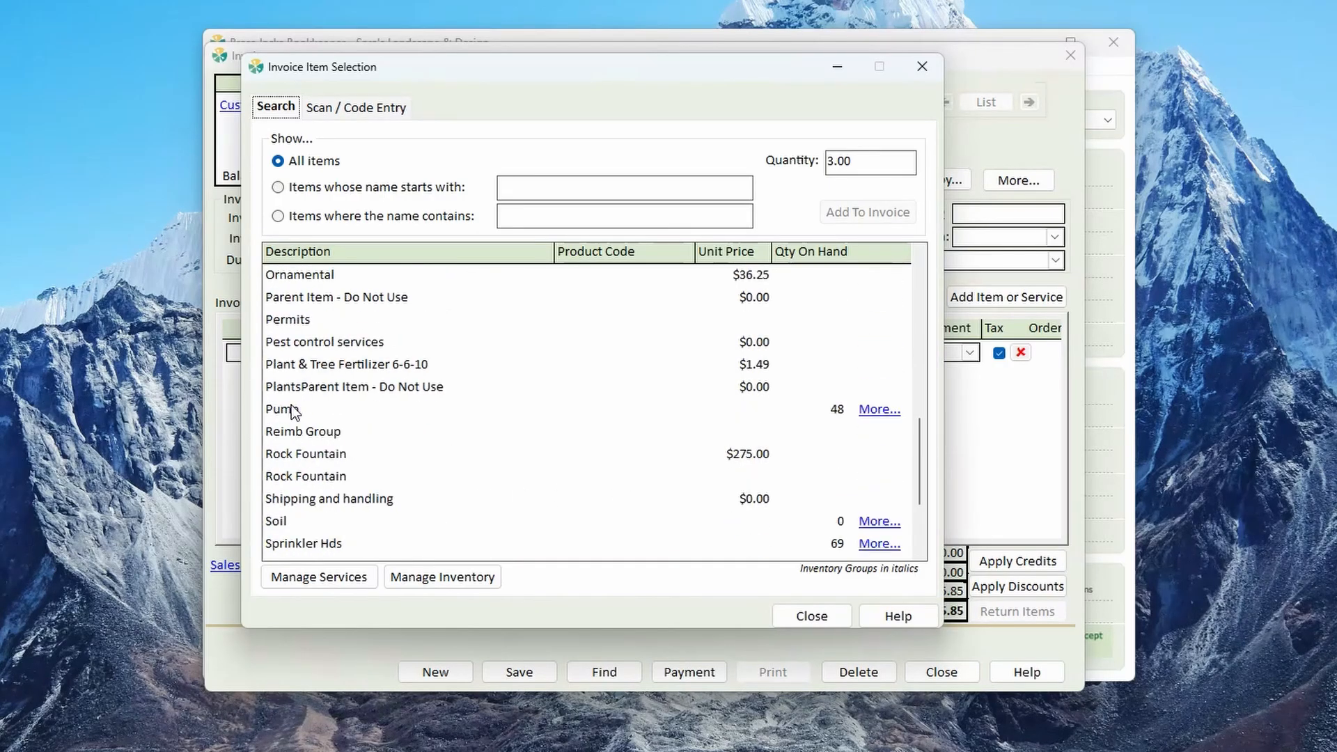
pyautogui.click(315, 501)
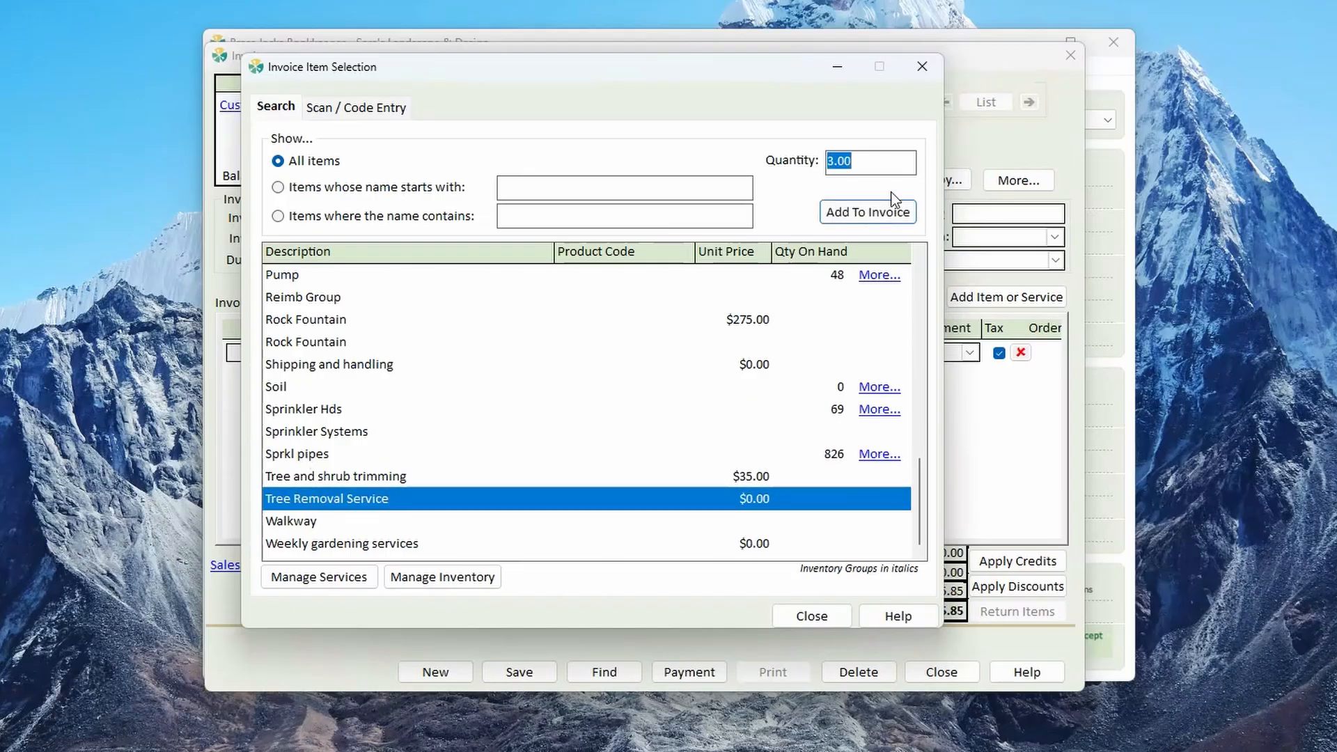
pyautogui.write('1.00')
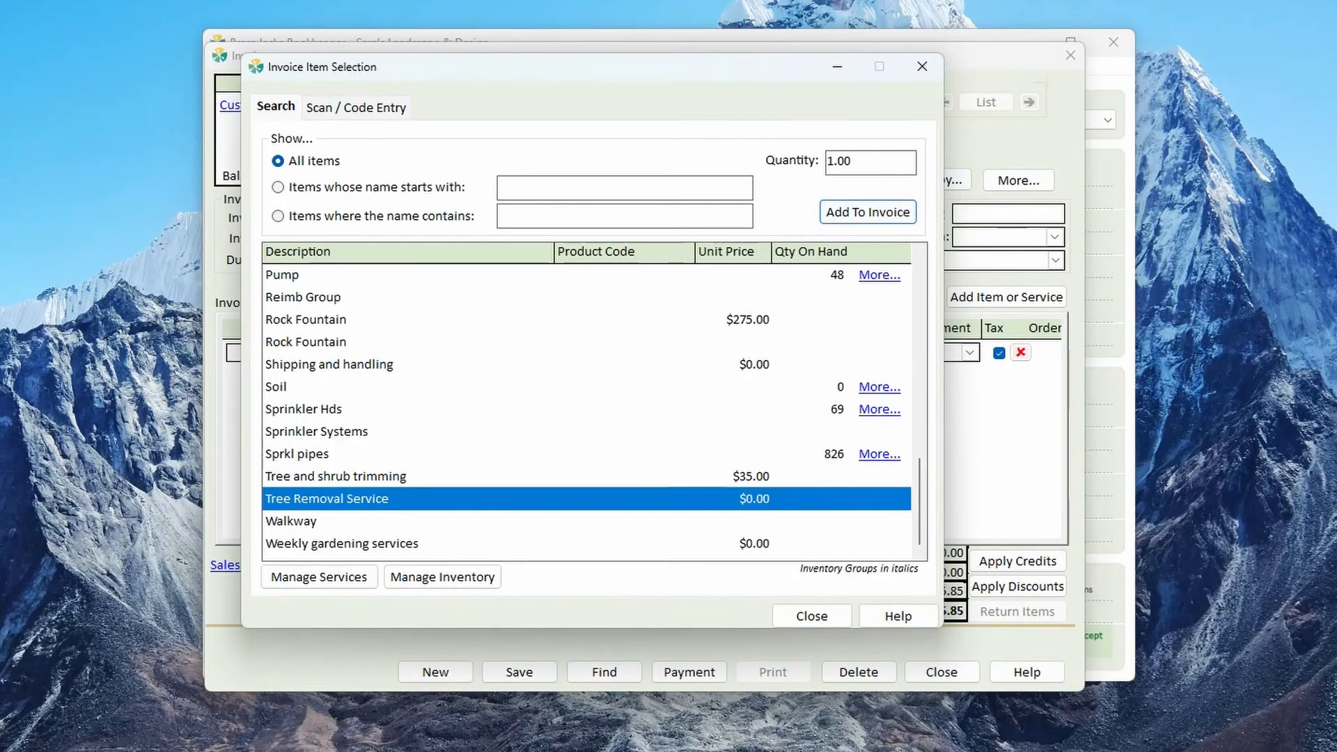
pyautogui.click(876, 215)
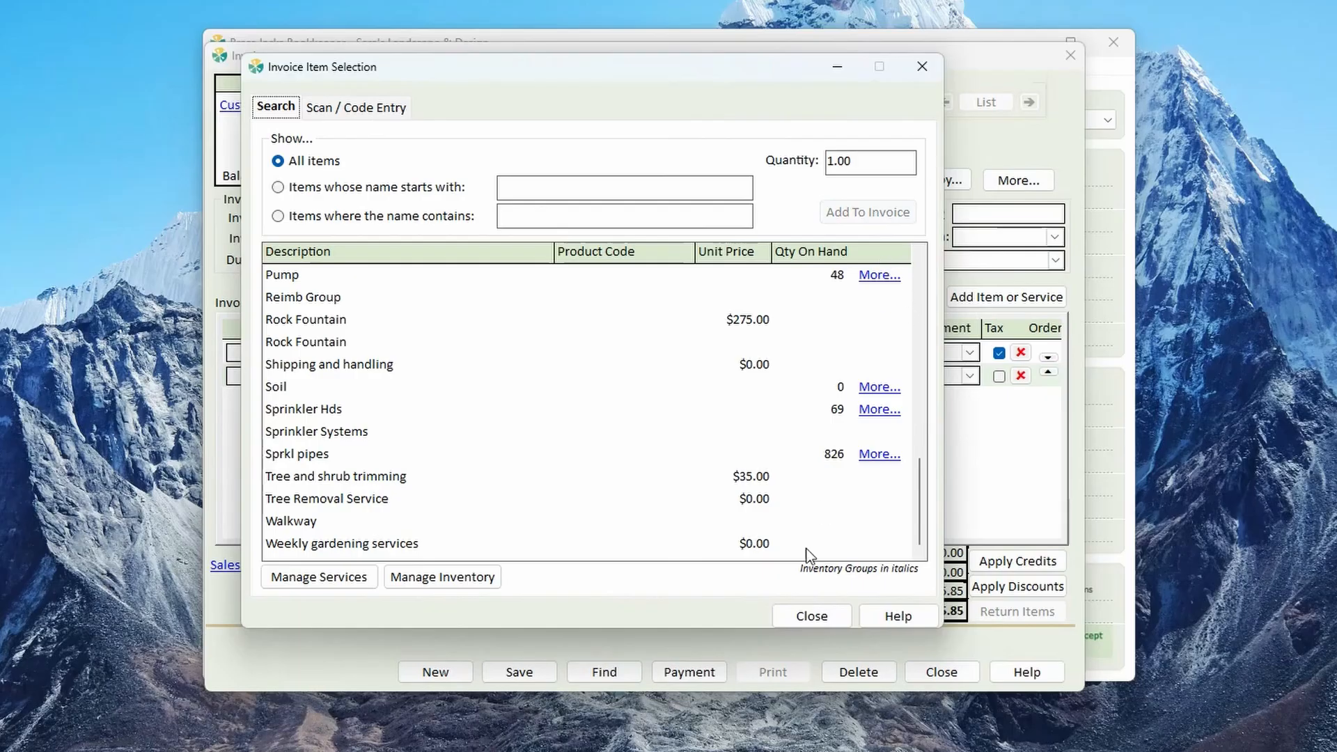
pyautogui.click(801, 614)
# Set the unit price of the Tree Removal Service line to $100.00
pyautogui.click(775, 376)
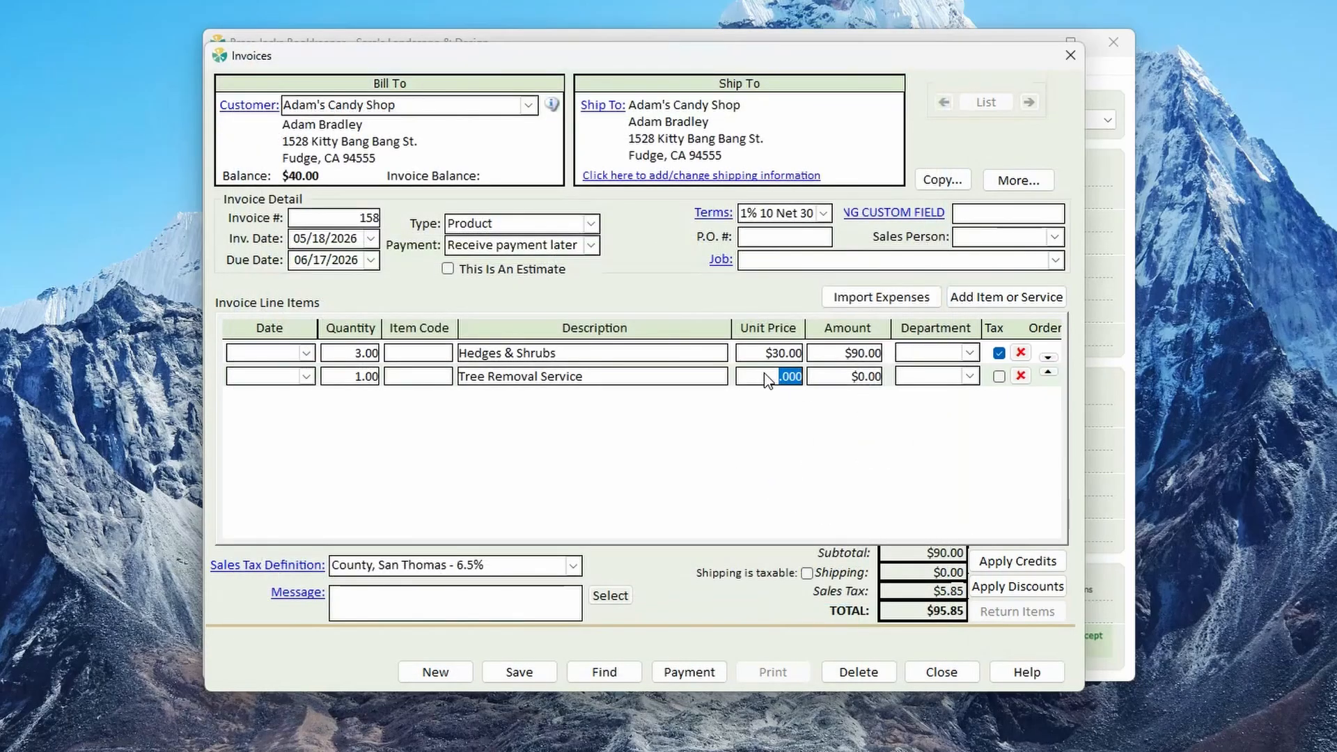
pyautogui.write('1000')
pyautogui.press('Tab')
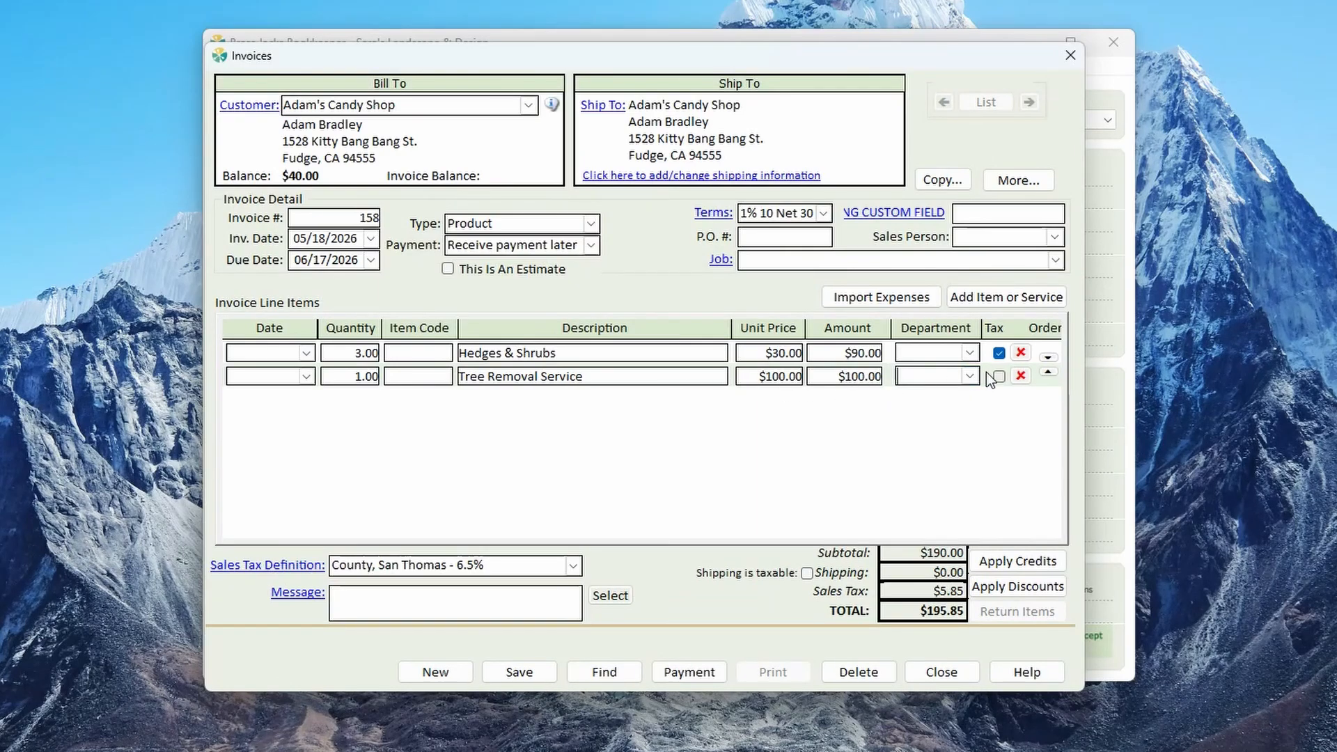
# Assign the Landscaping department to both the Tree Removal Service and the Hedges & Shrubs lines
pyautogui.click(969, 376)
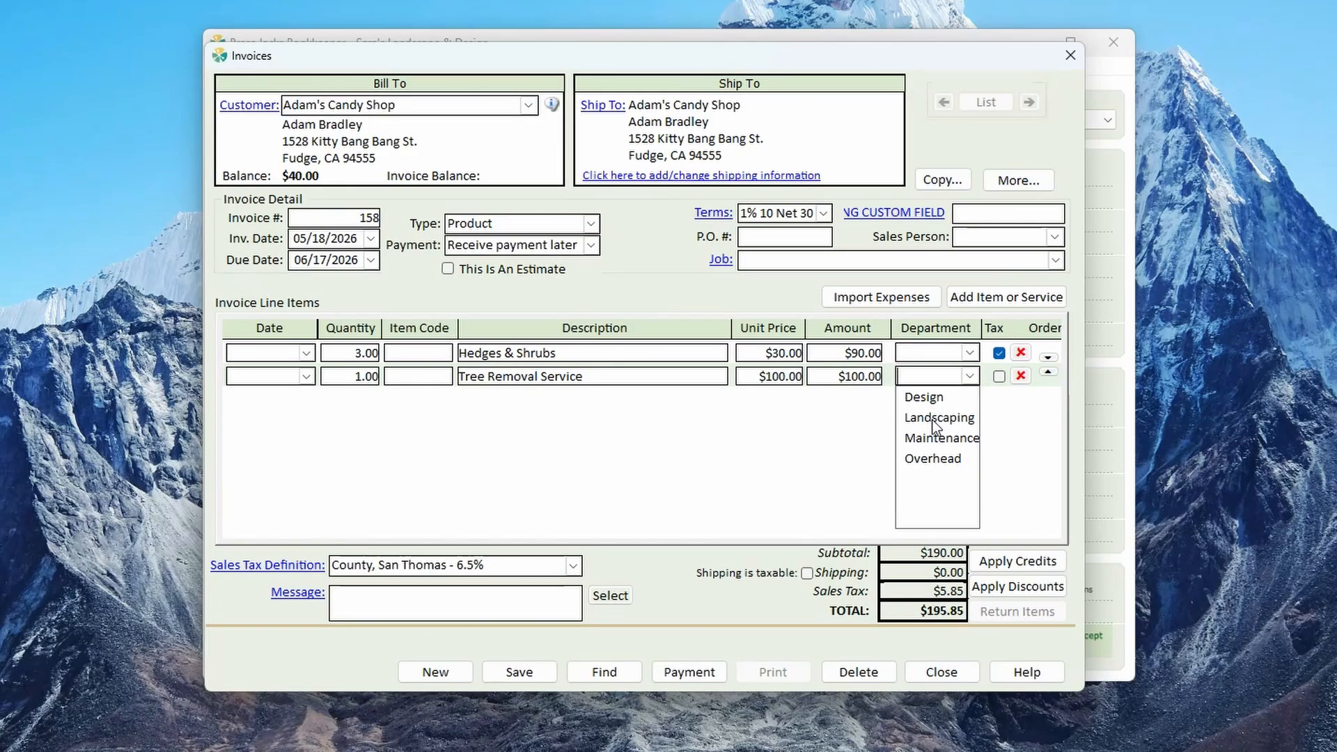
pyautogui.click(941, 438)
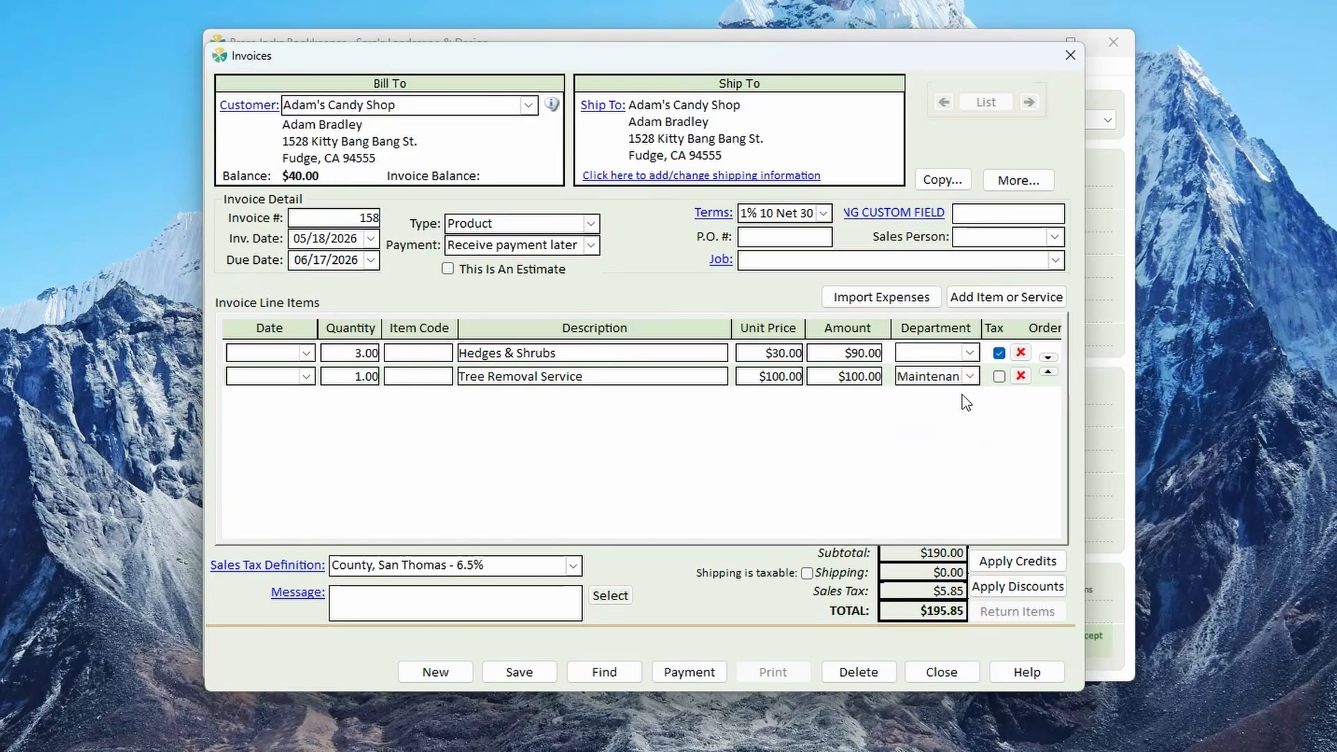
pyautogui.click(969, 375)
pyautogui.click(940, 417)
pyautogui.click(969, 352)
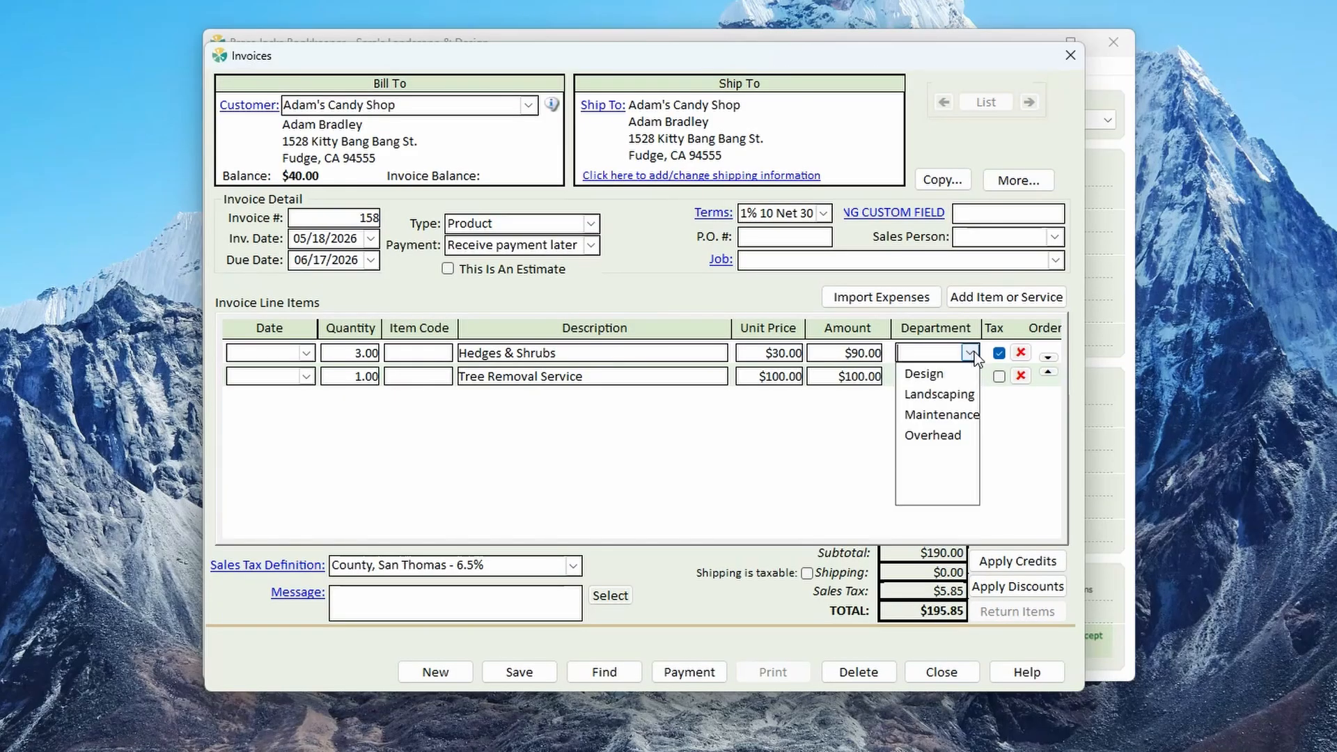
pyautogui.click(950, 393)
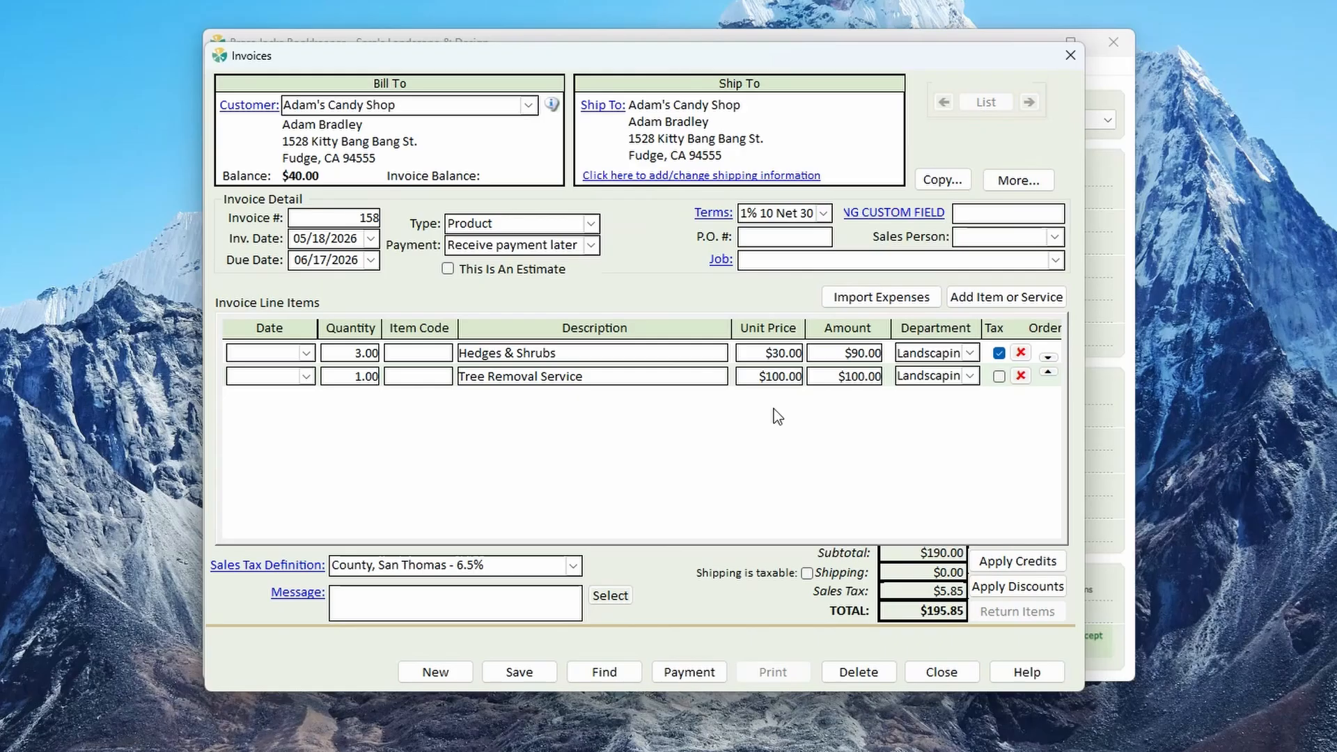
# Insert the predefined footer message "It's been a pleasure doing business with you." into the invoice
pyautogui.click(600, 595)
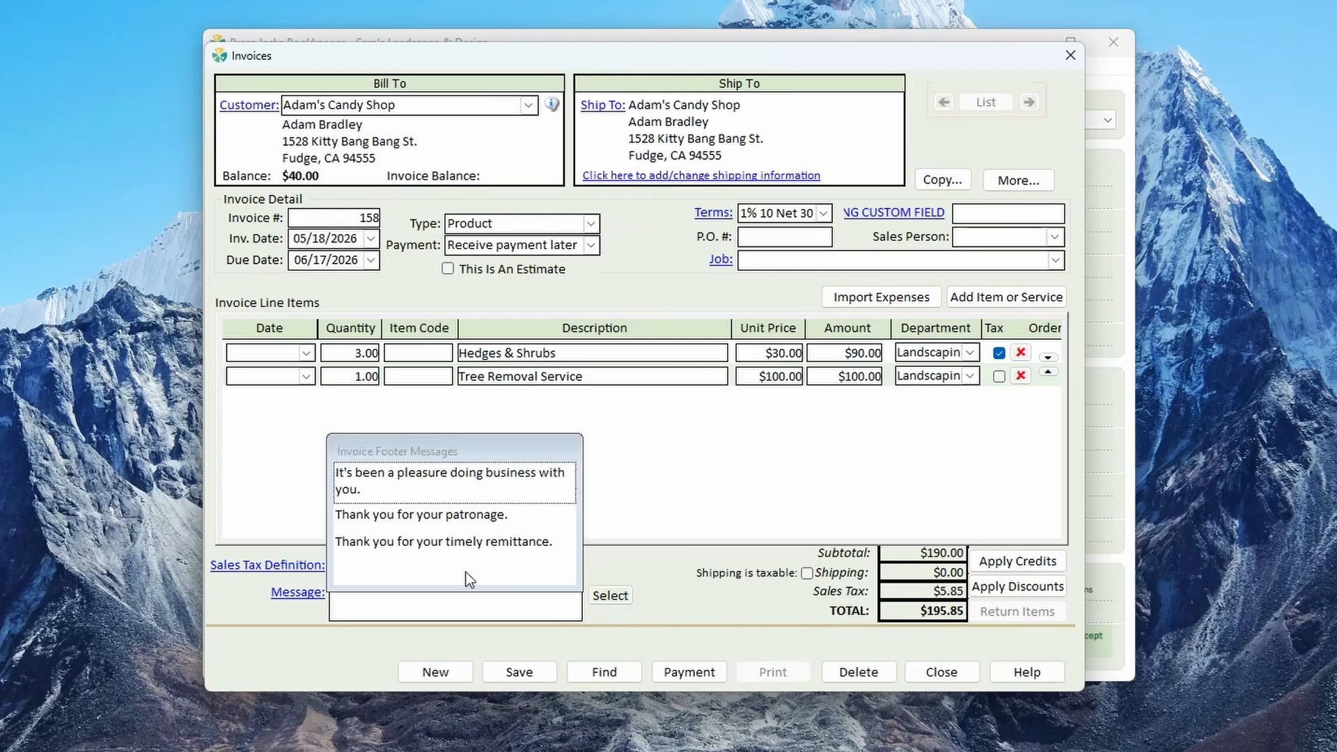
pyautogui.click(403, 481)
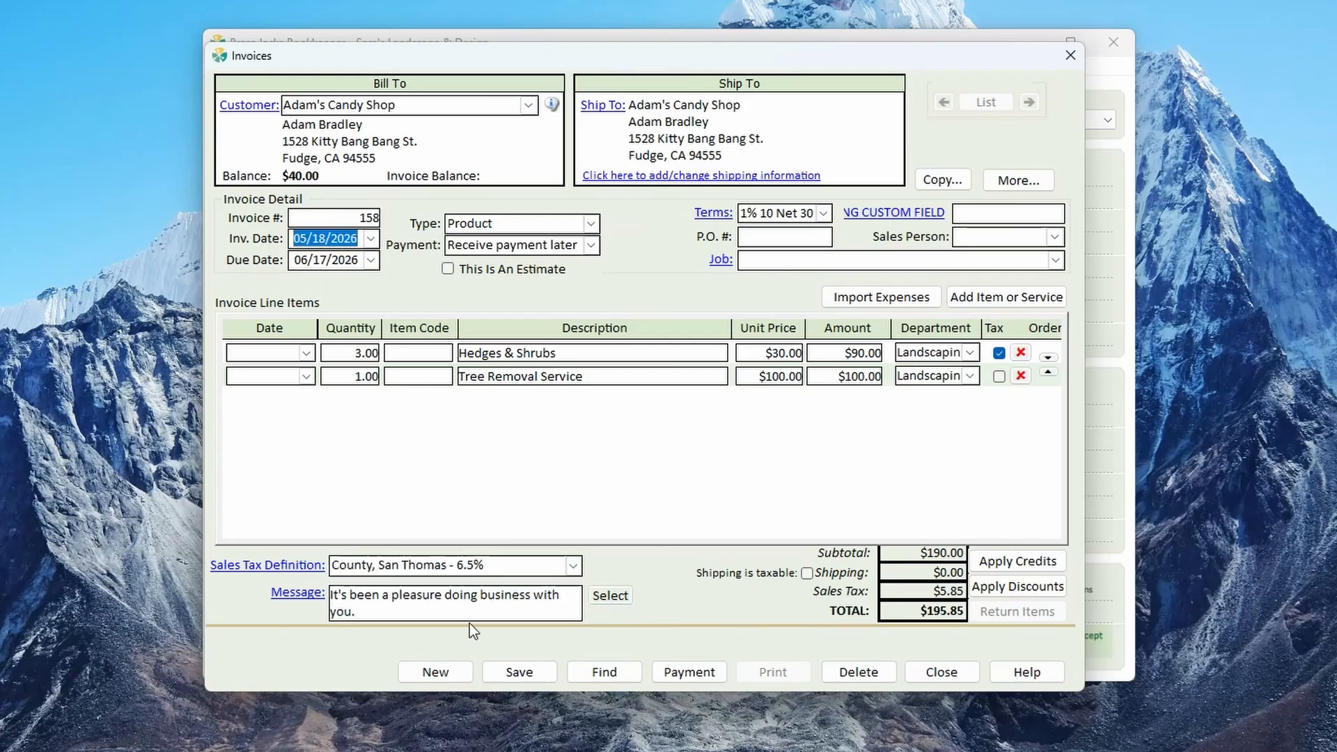
# Shorten the invoice line items area to uncover the full totals block and view the available sales tax definitions
pyautogui.click(774, 545)
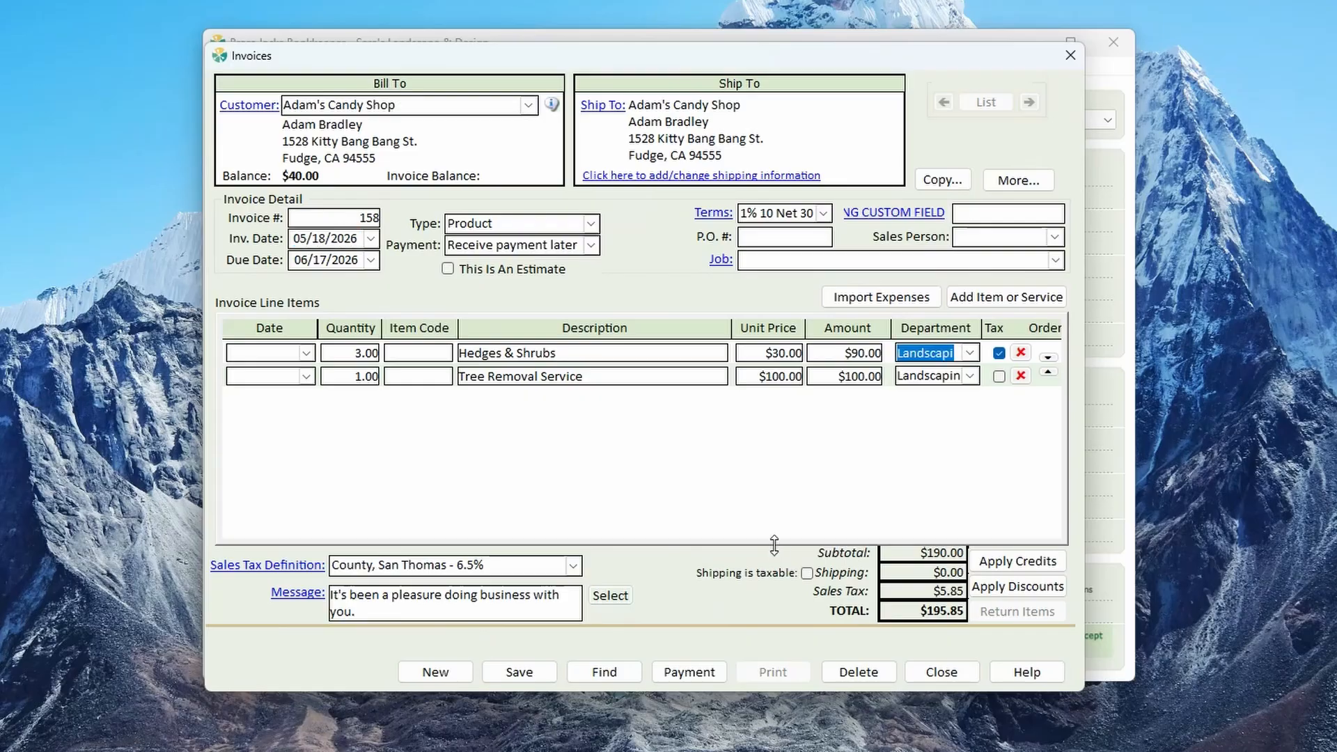
pyautogui.moveTo(774, 545); pyautogui.dragTo(755, 522)
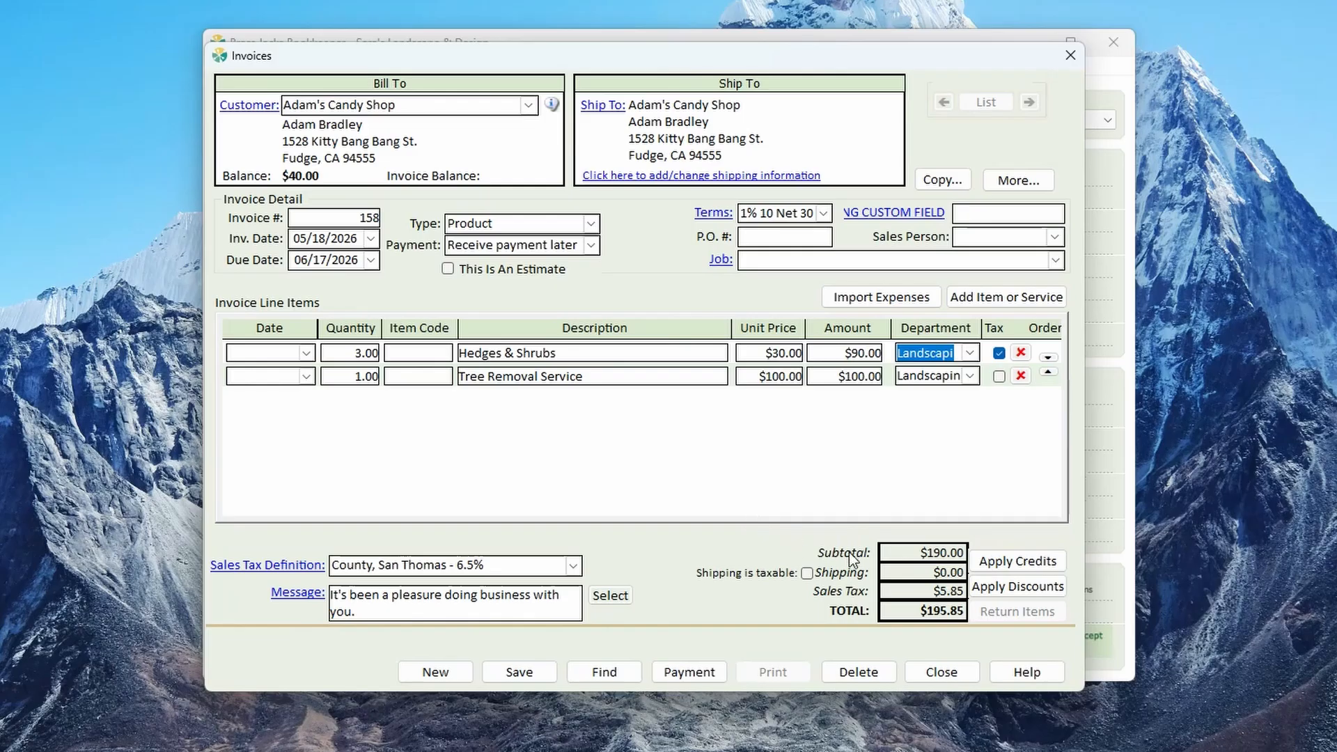
pyautogui.click(574, 566)
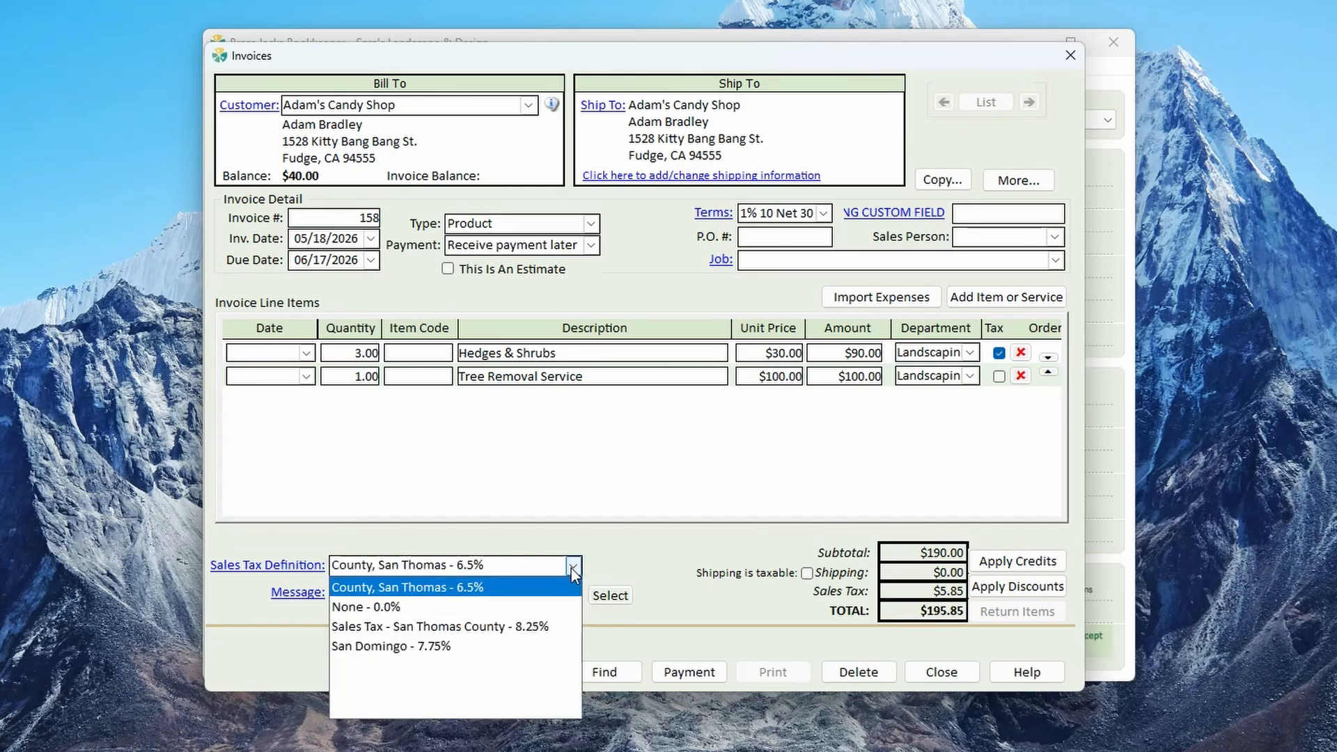
pyautogui.click(571, 568)
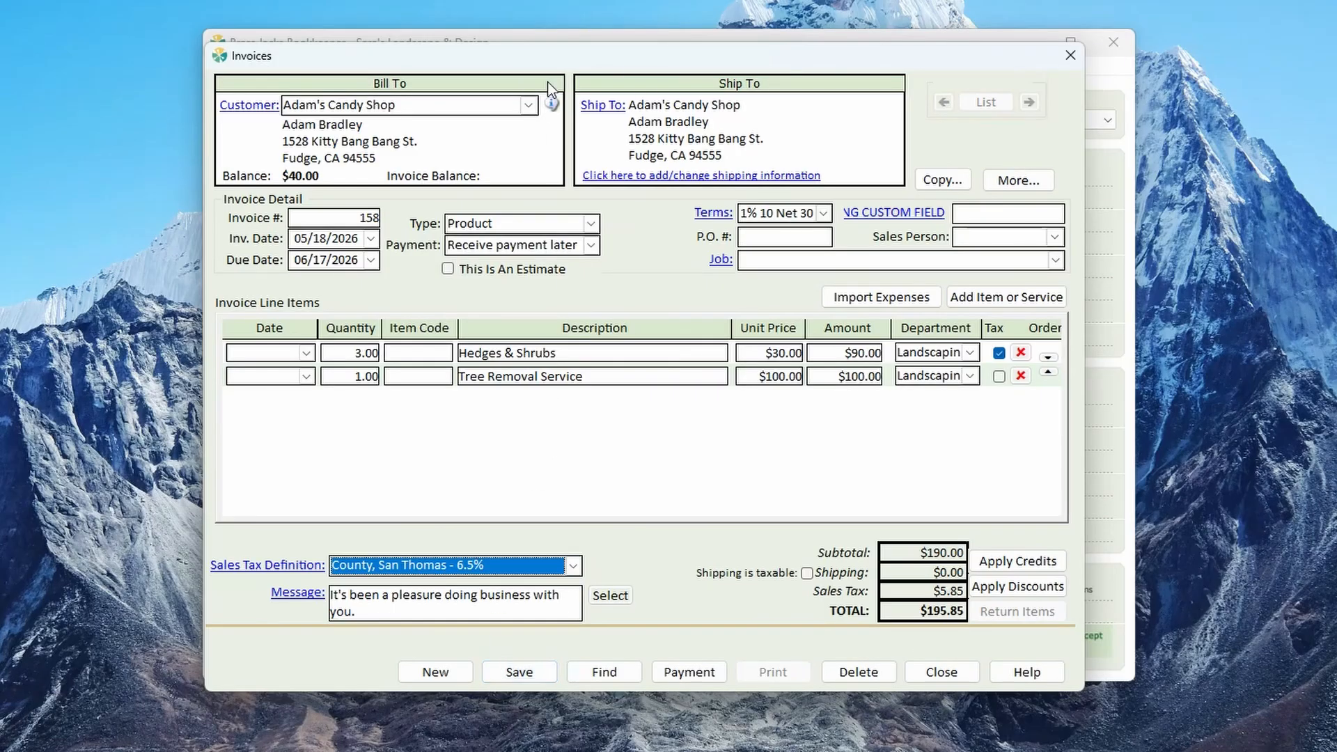
# Switch the invoice's customer to the tax-exempt "1 customer"
pyautogui.click(529, 105)
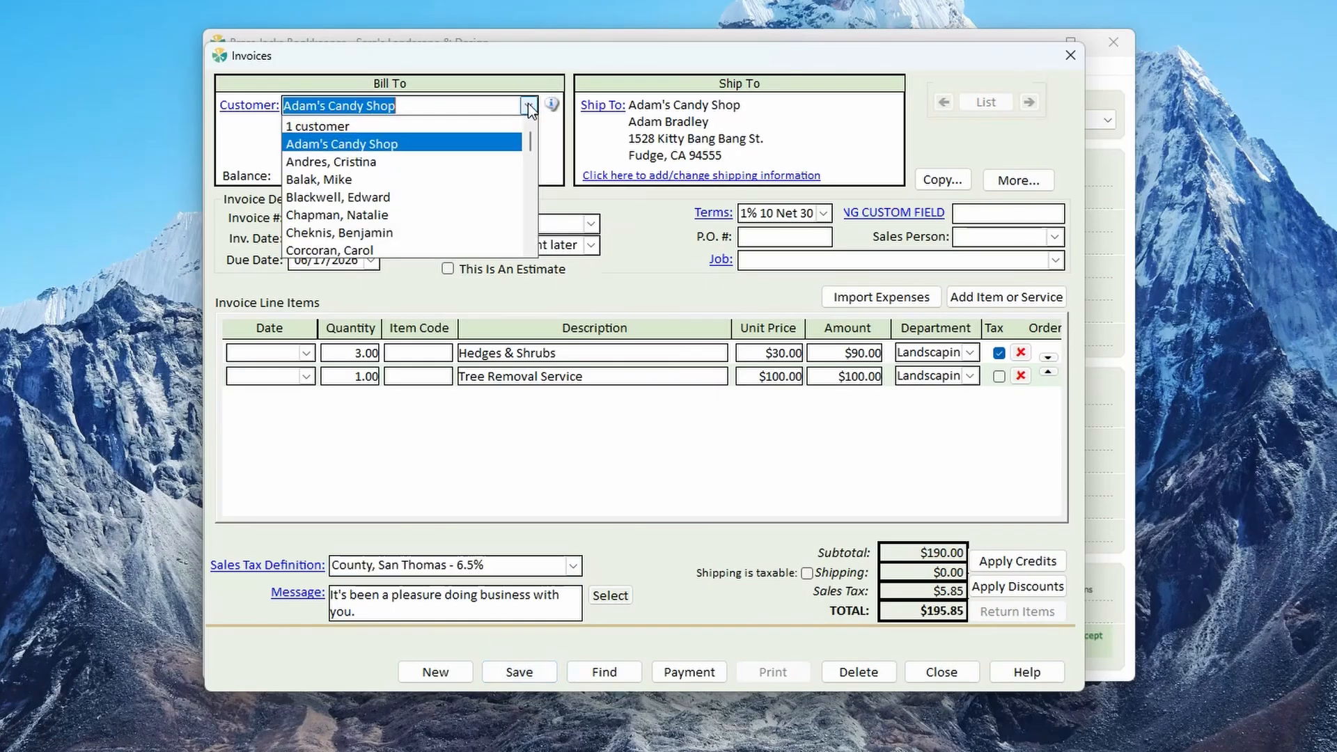
pyautogui.click(352, 127)
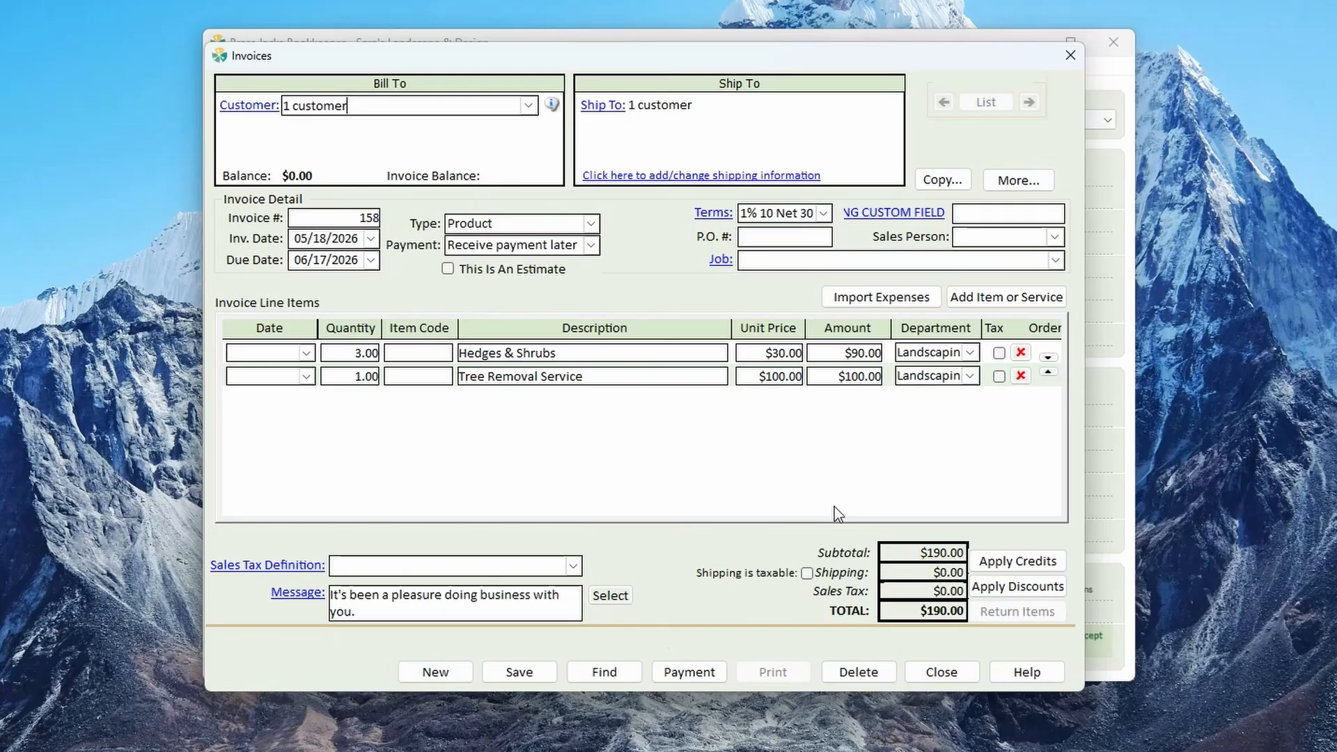
# Receive payment for the invoice, review the payment method and deposit choices, and save it as deposited directly into the checking account
pyautogui.click(671, 673)
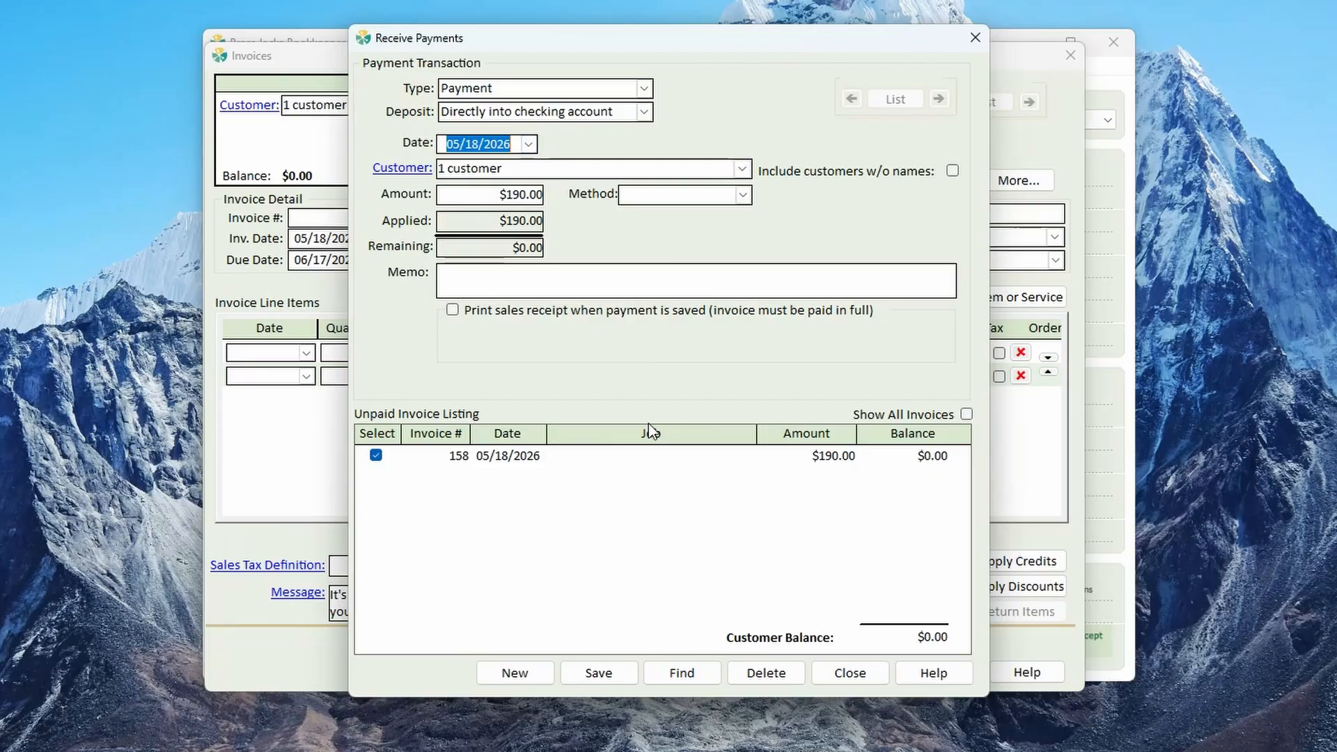
pyautogui.click(742, 195)
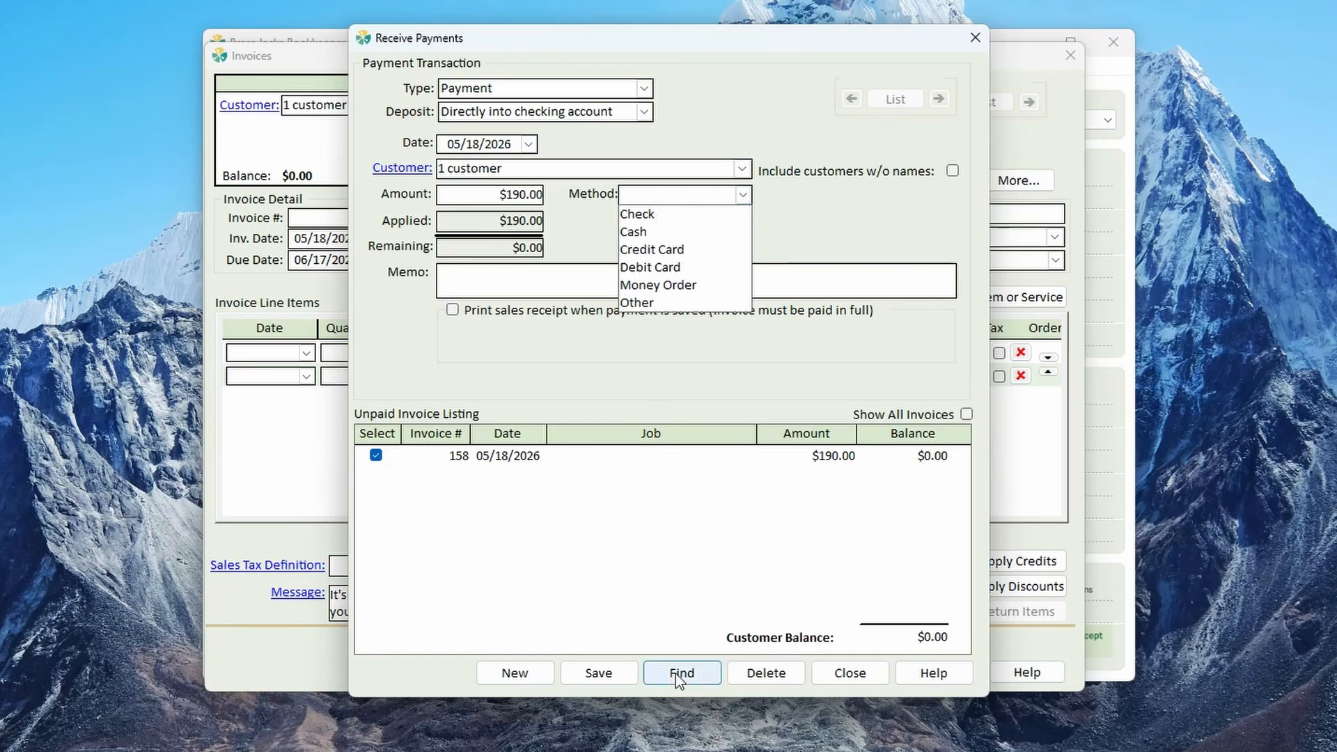
pyautogui.click(637, 360)
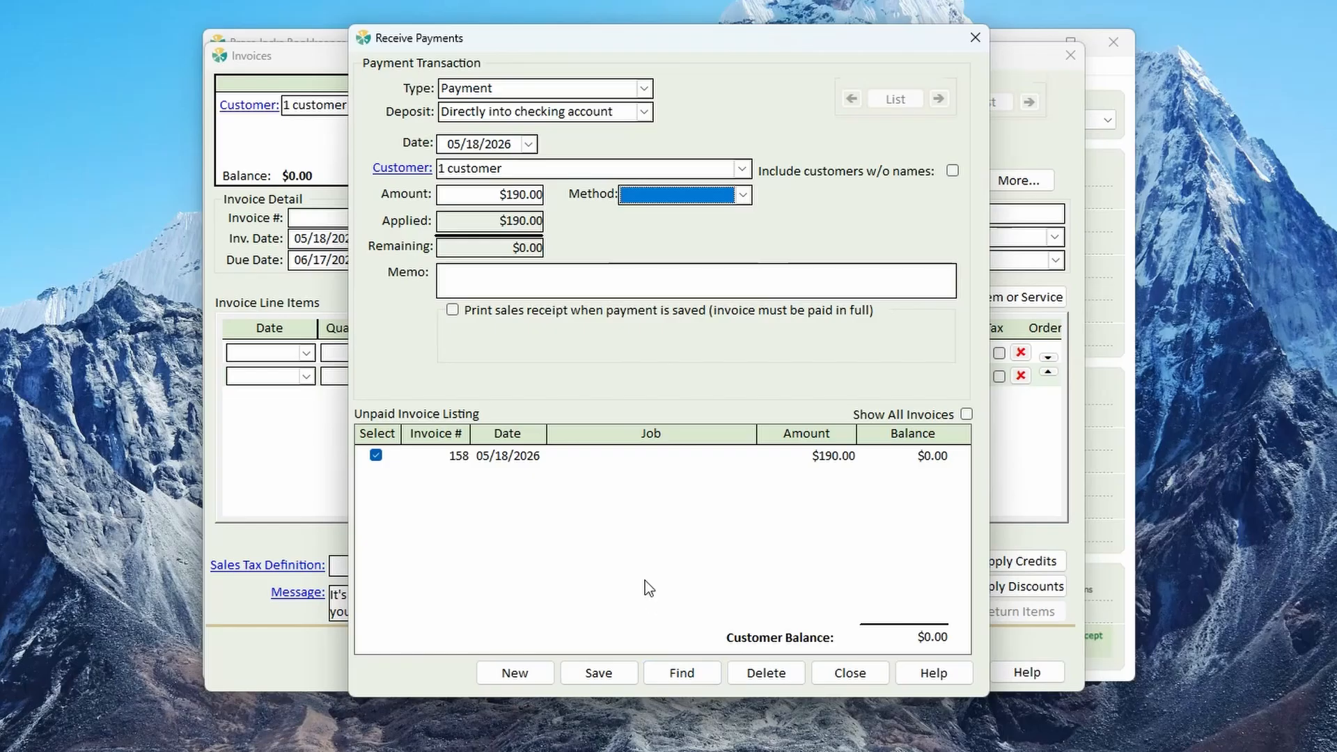
pyautogui.click(644, 111)
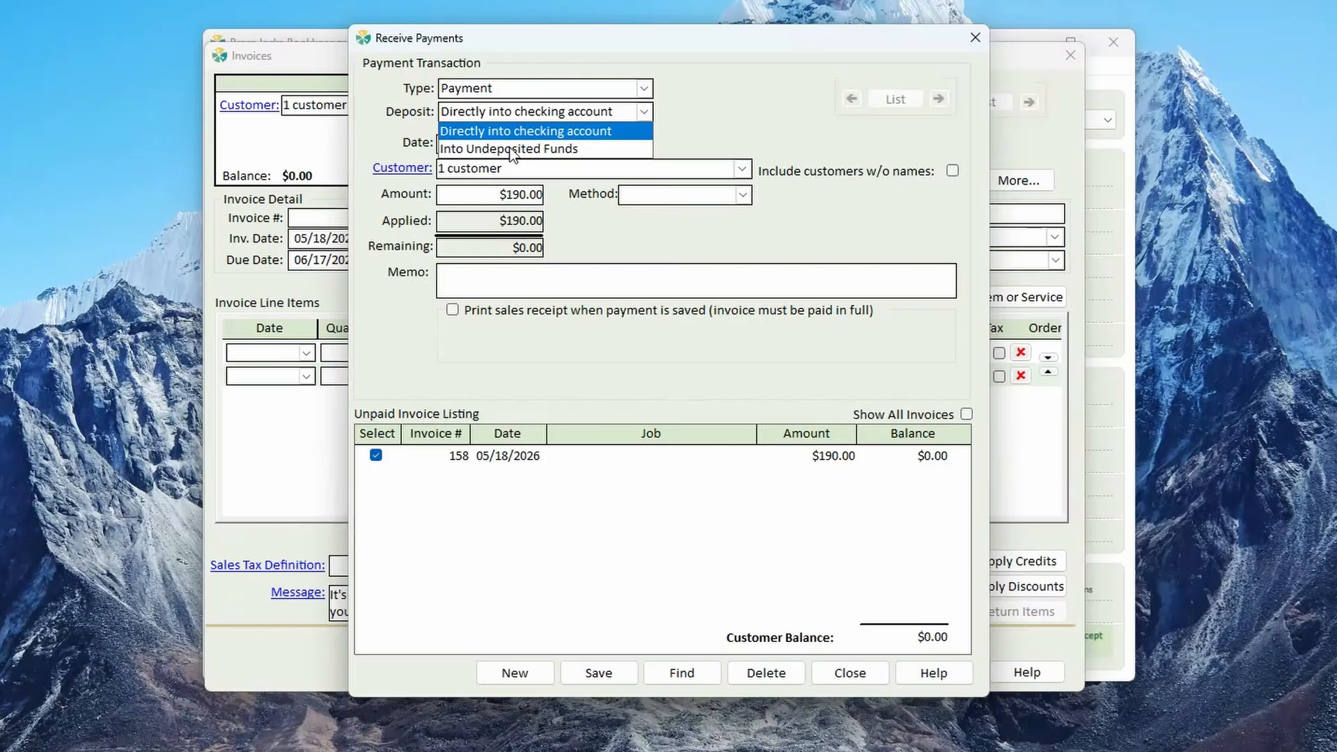
pyautogui.click(728, 122)
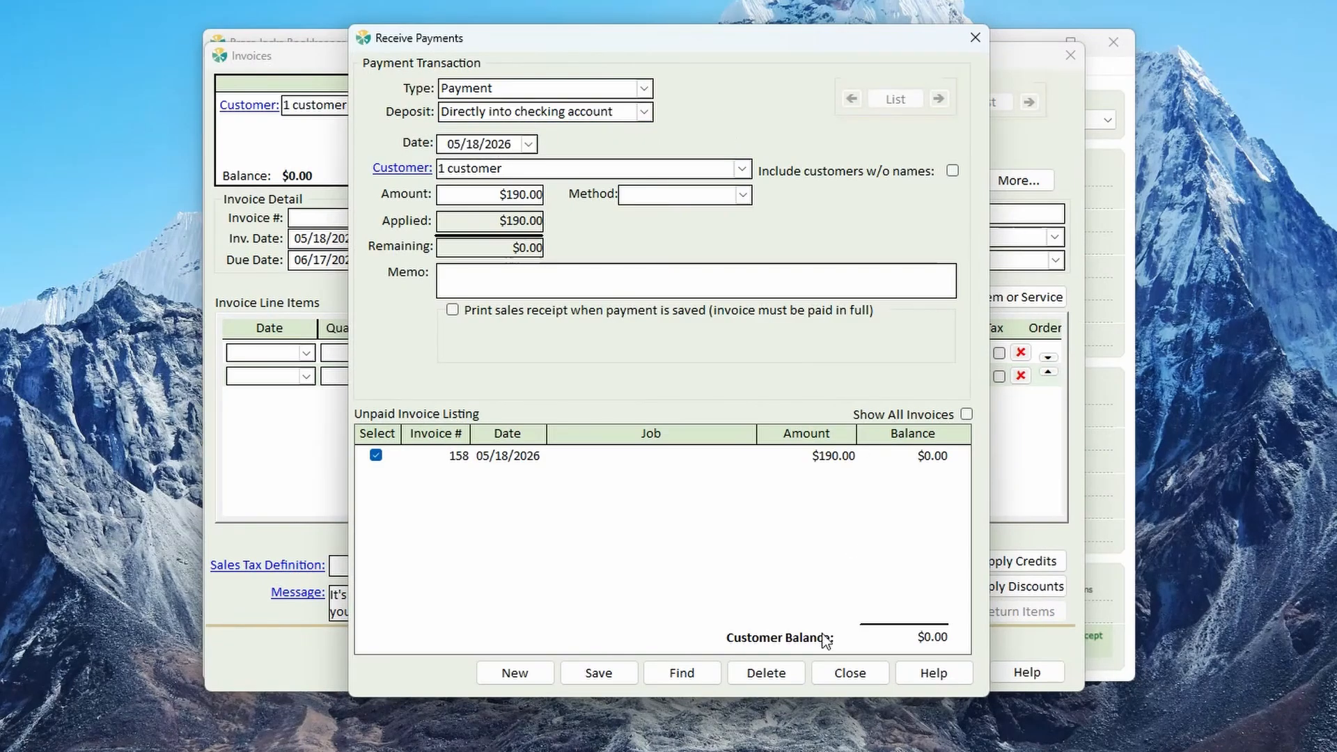
pyautogui.click(574, 673)
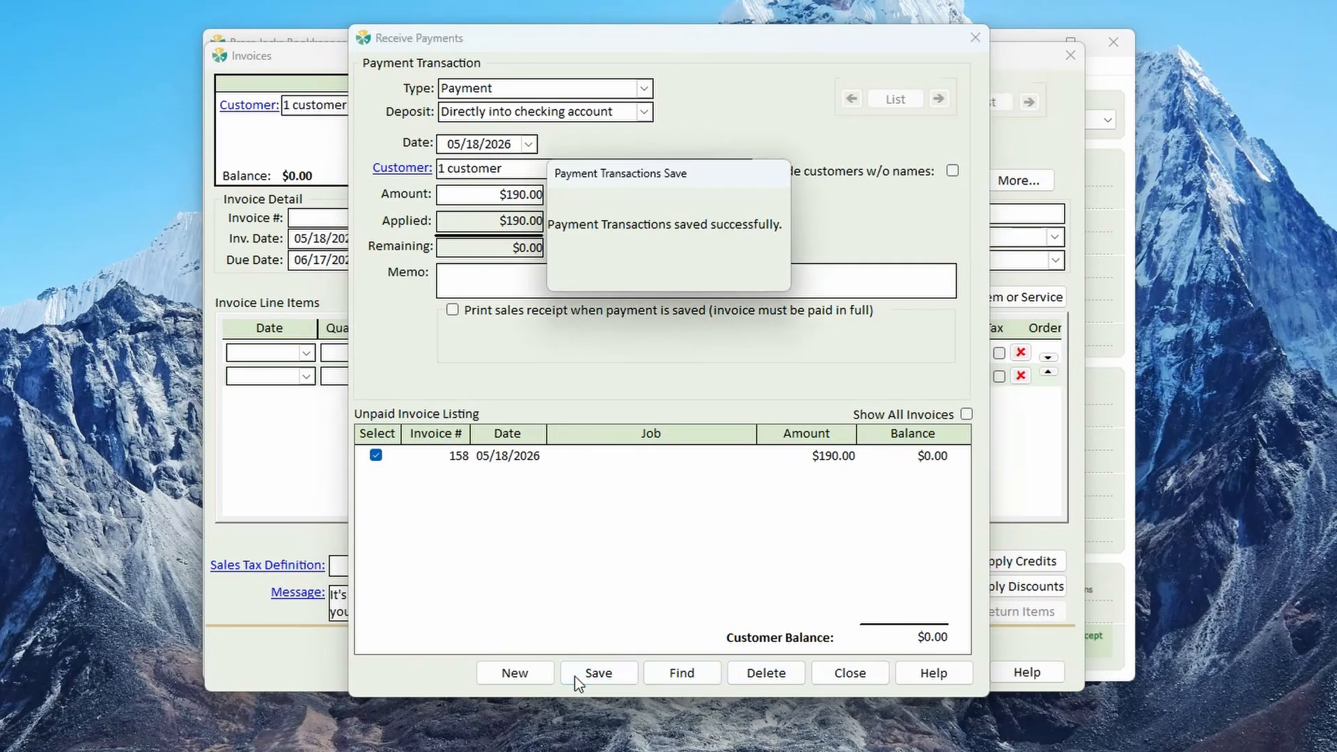